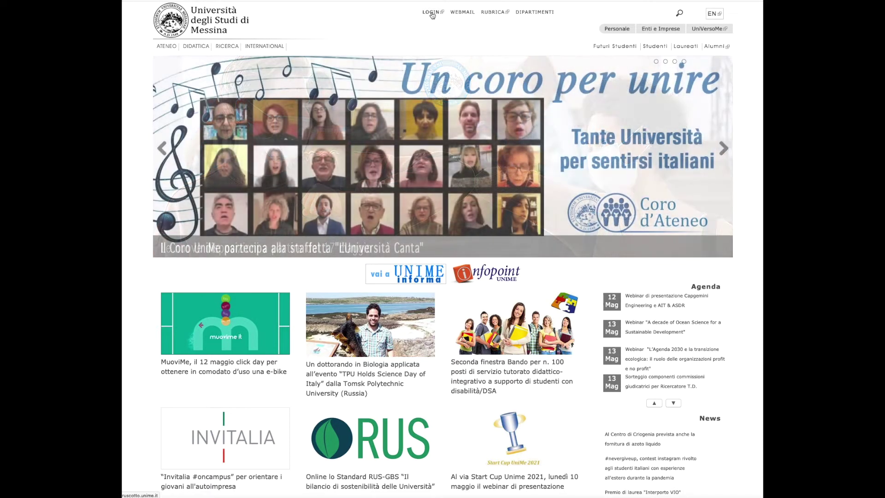
Go from the university homepage LOGIN to the Servizi On Line Studenti portal.
click(433, 14)
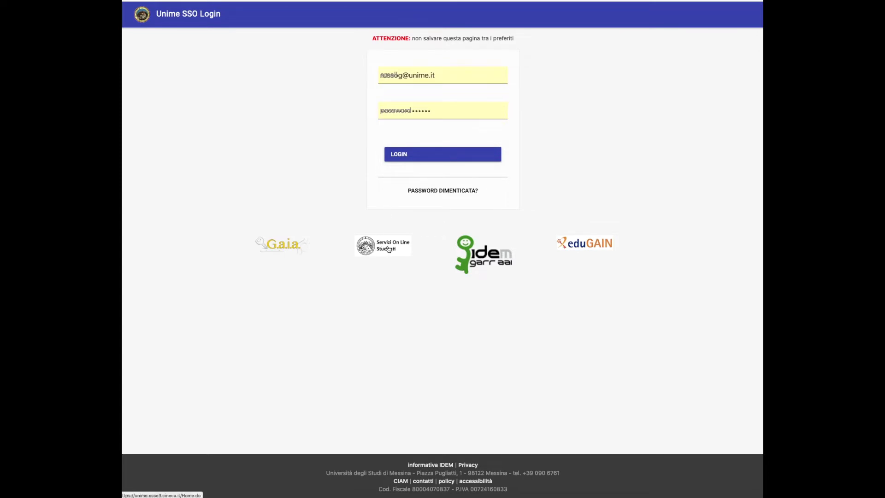
click(388, 250)
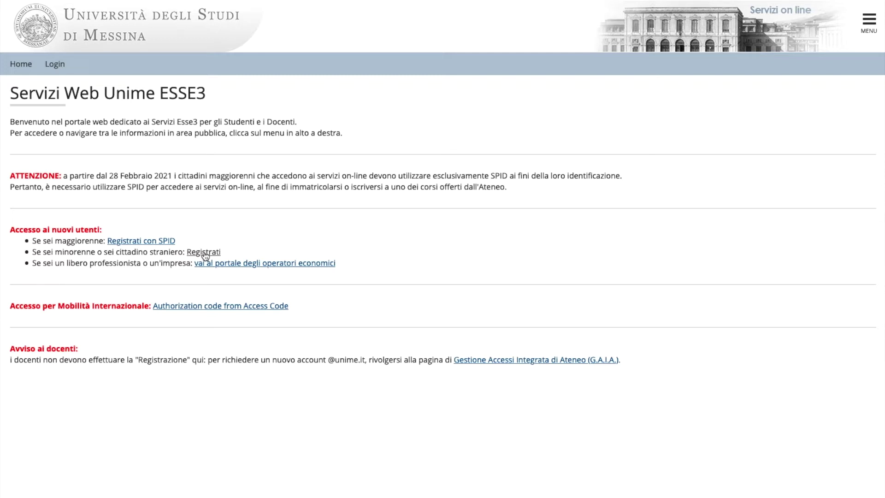
Start a new web registration (Registrati) and switch the site language to English.
click(204, 252)
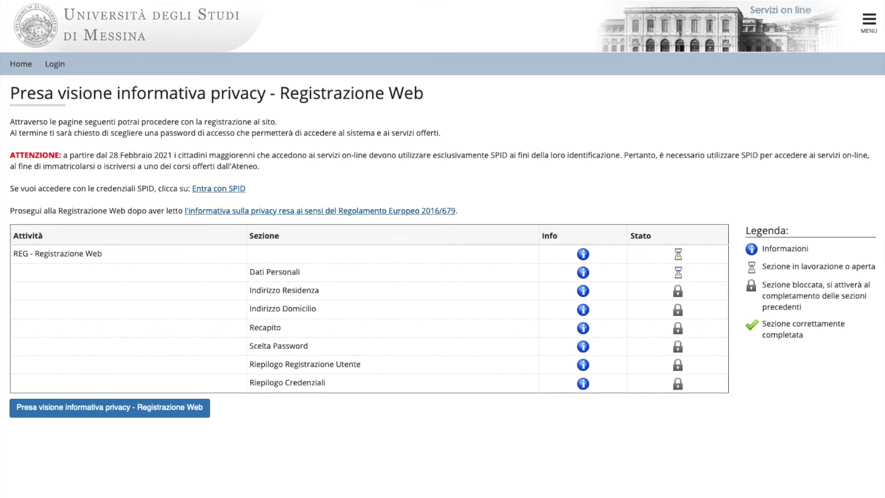
click(874, 28)
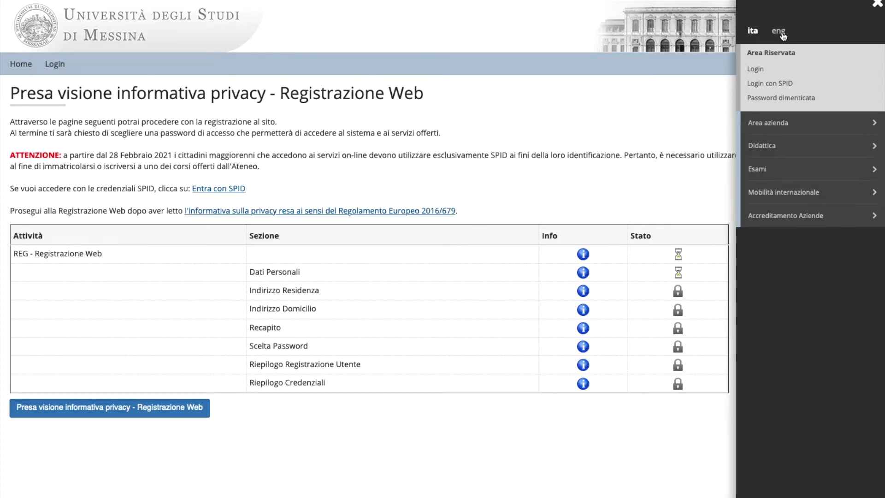
click(779, 32)
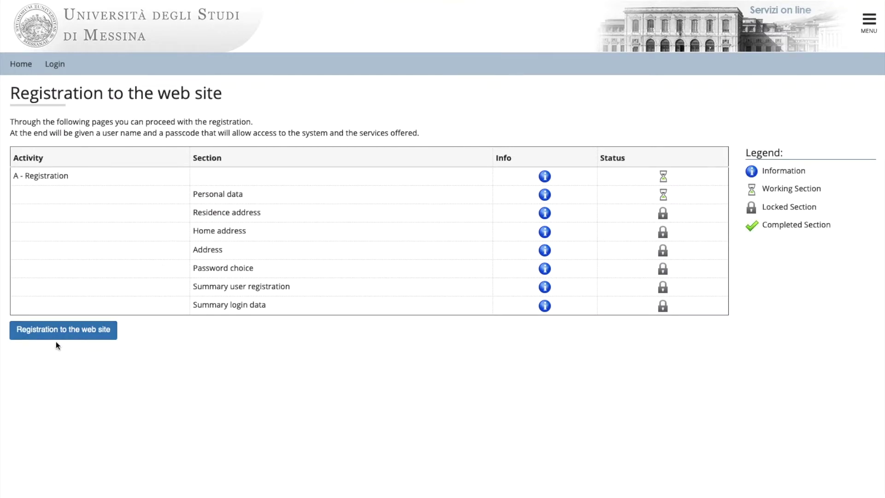
Begin web registration, entering the student's first name, surname and birth date 1 May 2003.
click(68, 337)
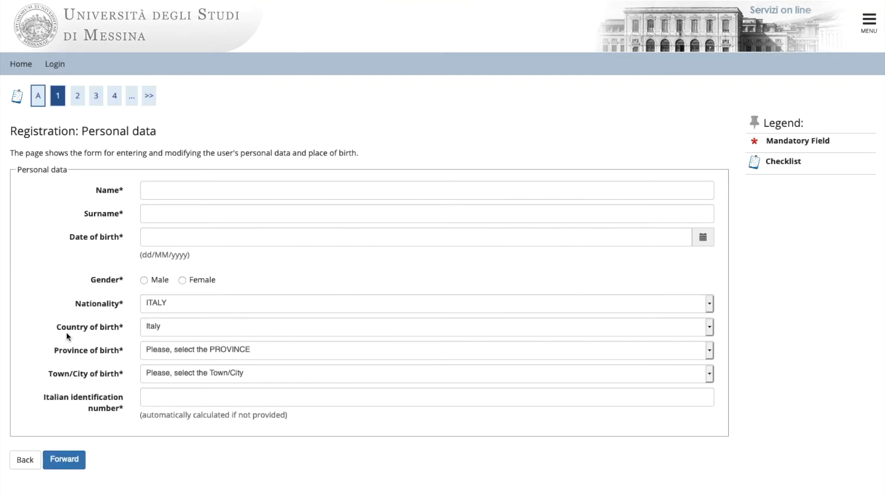
click(162, 191)
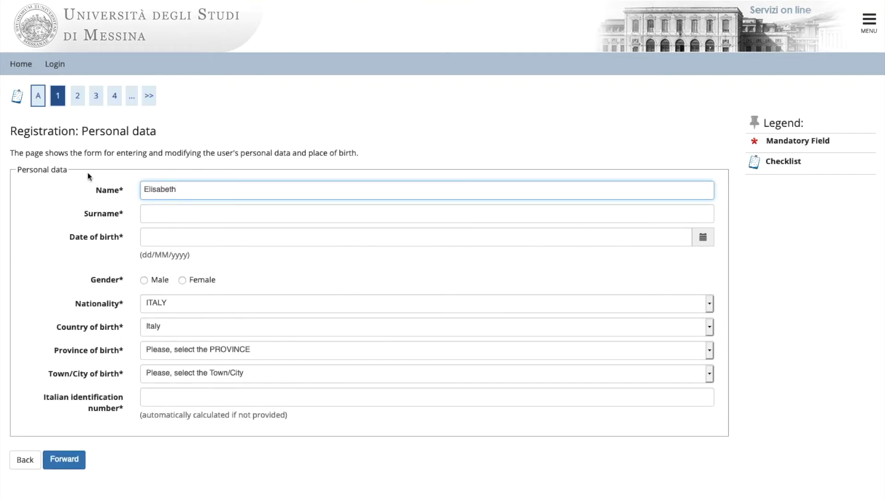
key(Tab)
key(Tab)
click(237, 257)
click(226, 133)
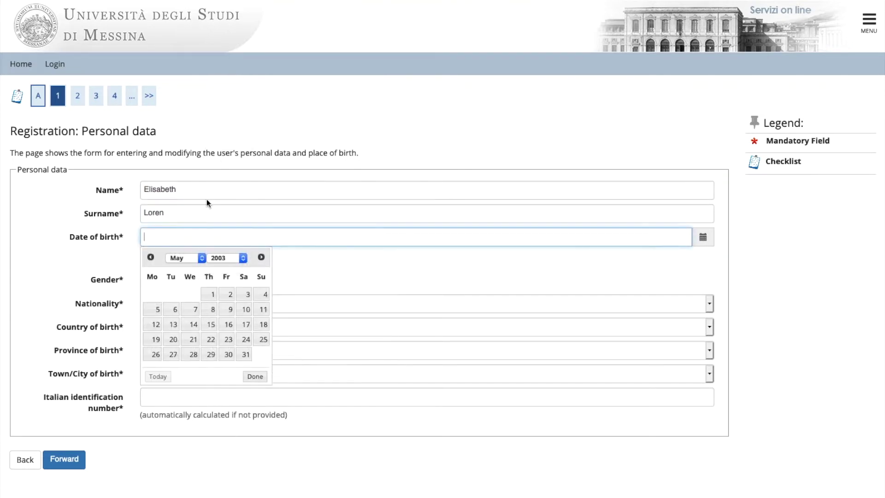
click(206, 292)
Set gender female, nationality and birth country Canada, birth city Toronto, and submit personal data.
click(193, 284)
click(192, 304)
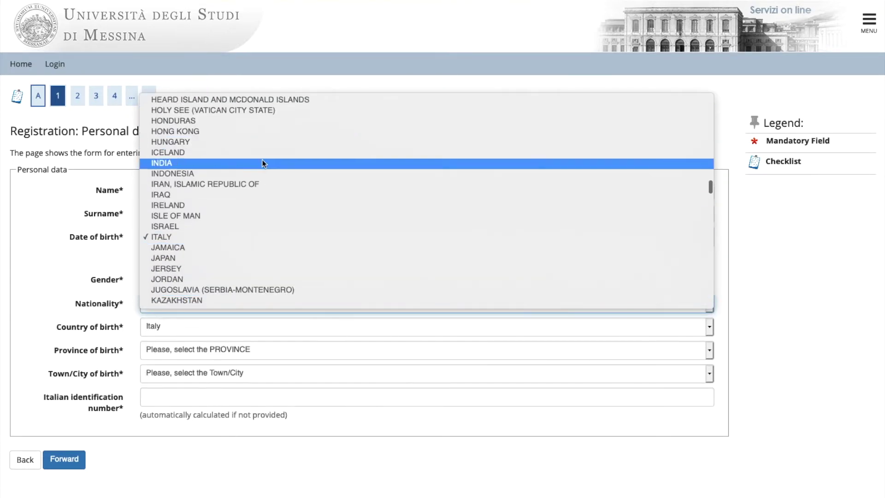
scroll(244, 184, up, 5)
scroll(216, 175, up, 3)
click(191, 192)
click(196, 328)
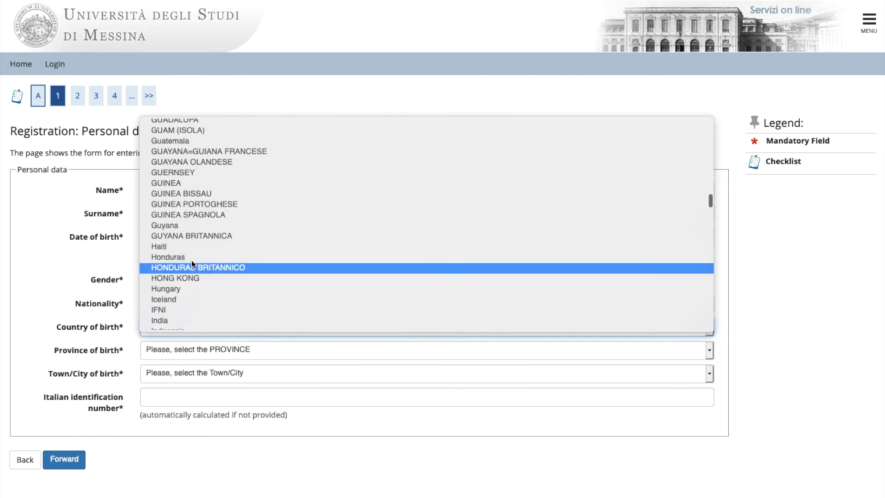
text(cuca)
key(Return)
click(192, 351)
text(Toronto)
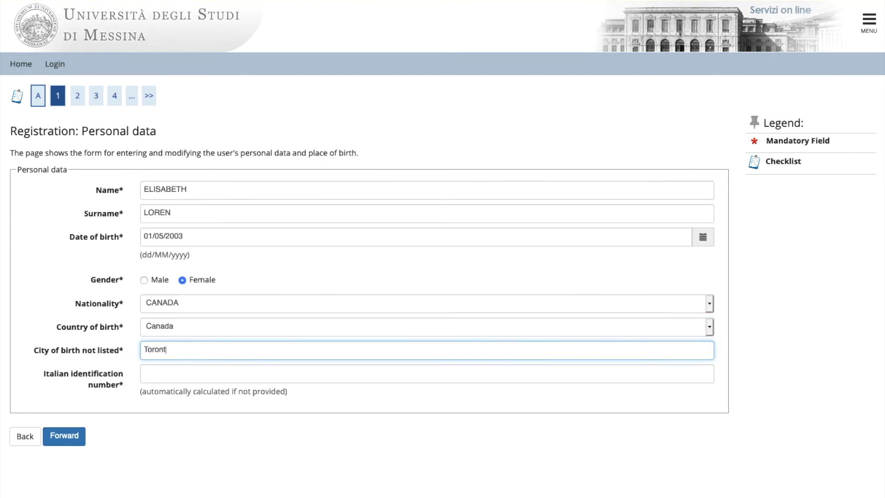
key(Tab)
click(64, 436)
click(64, 453)
Set the permanent address to Canada, town Toronto, with the street name and number.
click(369, 148)
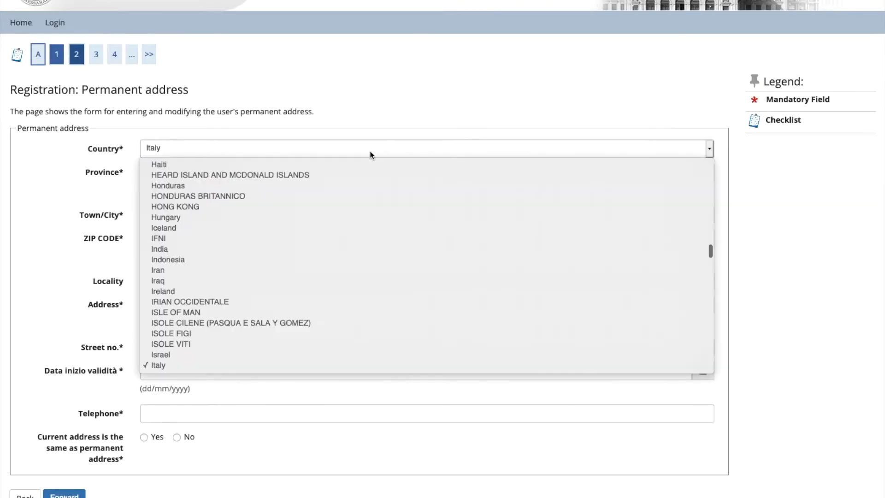
scroll(183, 234, up, 6)
scroll(184, 234, up, 10)
click(172, 297)
click(184, 172)
text(Toronto)
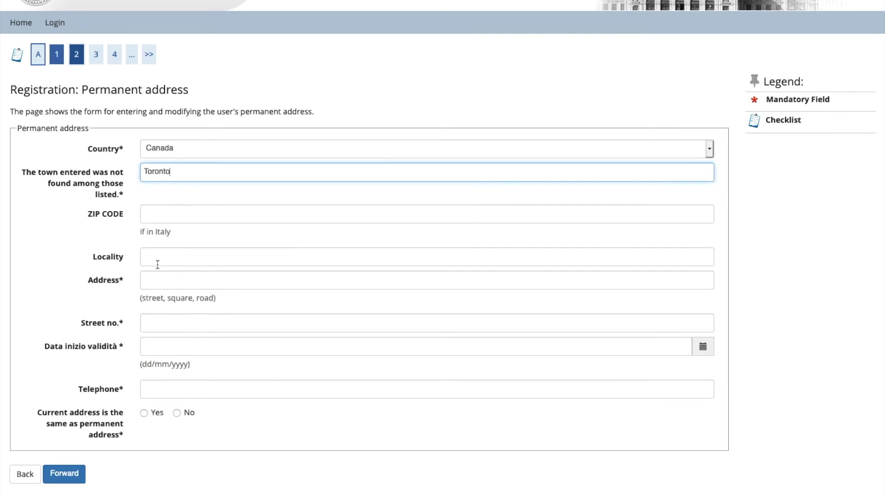
click(165, 279)
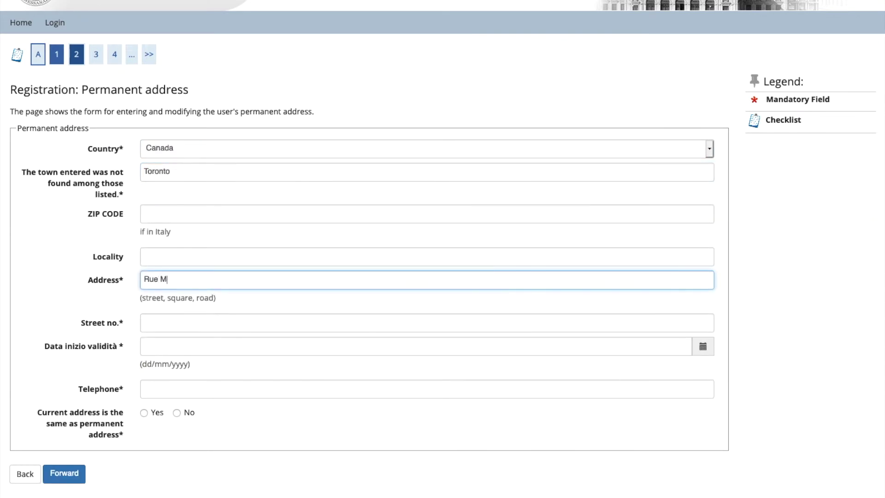
click(158, 319)
click(169, 348)
Set address validity from 12/05/2021, add the phone number, mark current address identical, and submit.
click(182, 433)
key(Tab)
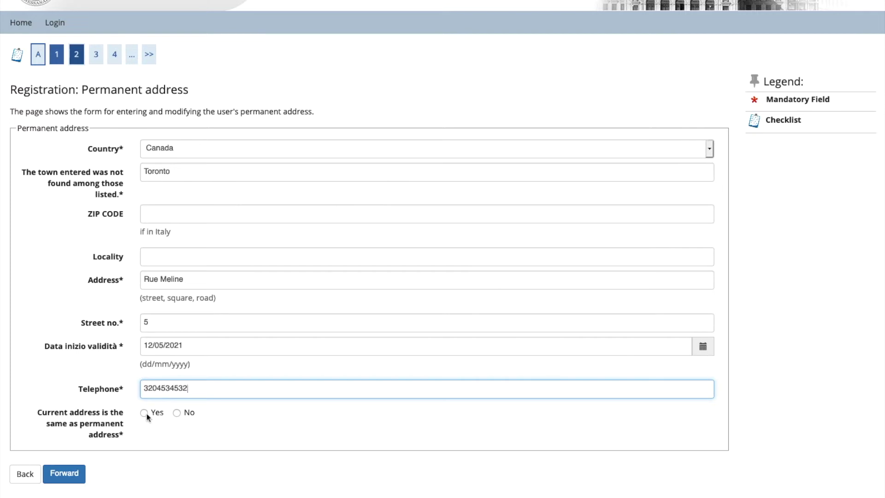
click(145, 413)
click(64, 474)
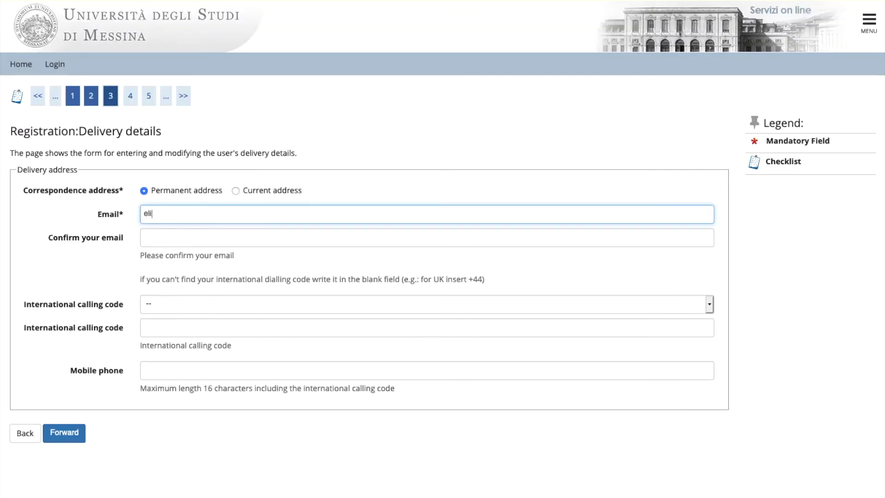
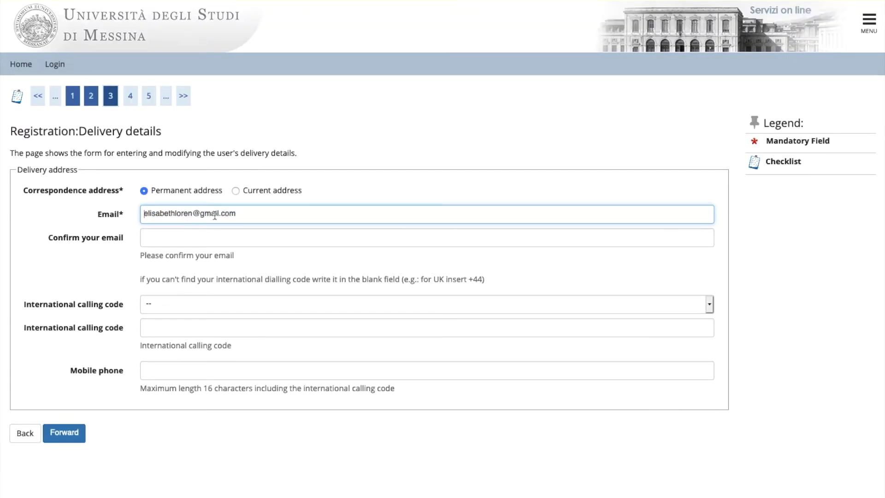
Enter and confirm the e-mail, add a +39 mobile number, submit, and type the chosen password.
right_click(160, 213)
click(179, 261)
click(189, 238)
key(ctrl+v)
click(189, 304)
click(194, 318)
click(162, 370)
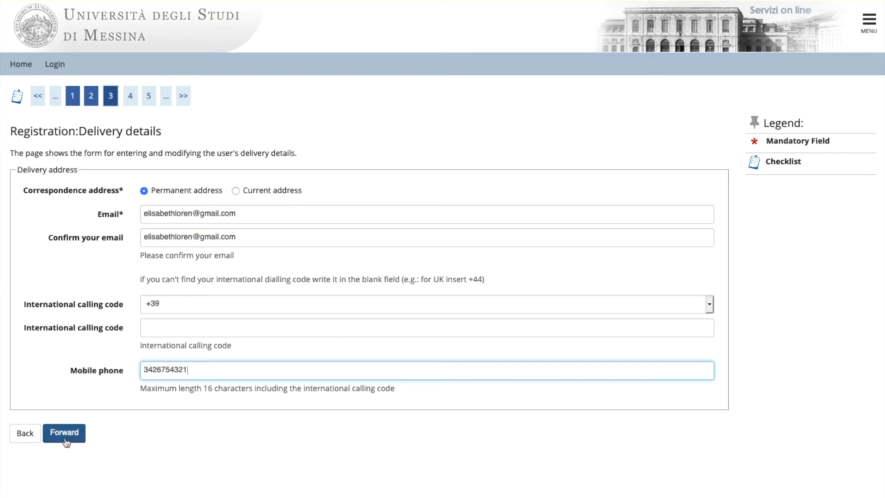
click(64, 433)
text(*****)
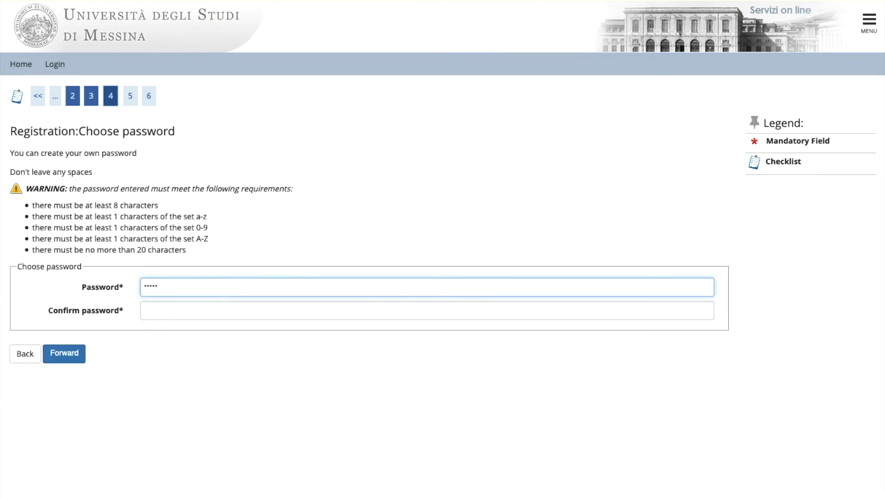
text(*****)
Confirm the chosen password and approve the registration summary.
click(161, 310)
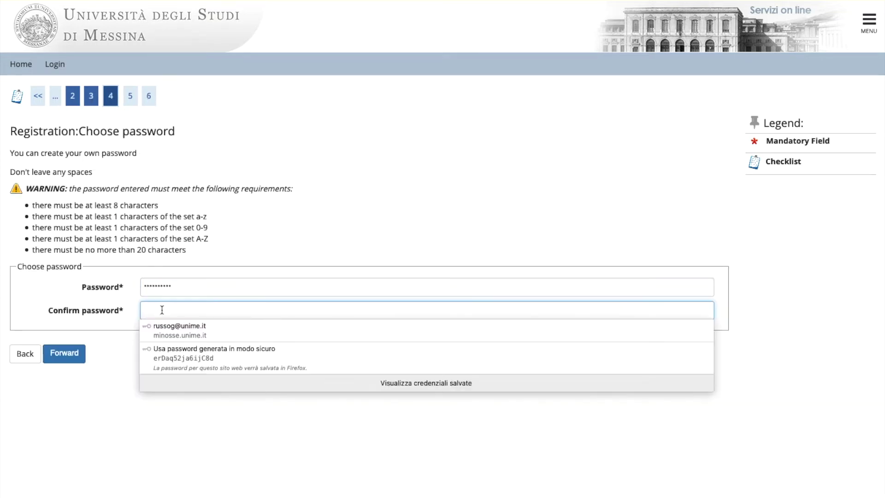
text(*********)
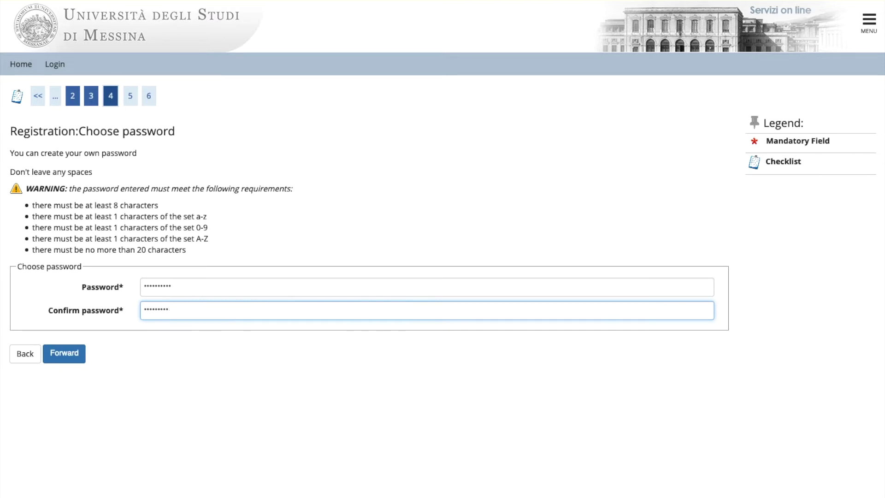
click(64, 353)
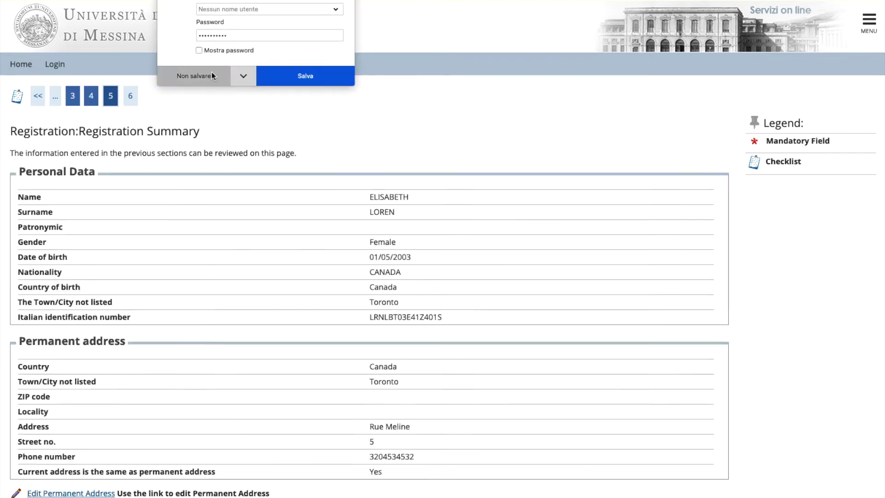
scroll(211, 72, down, 4)
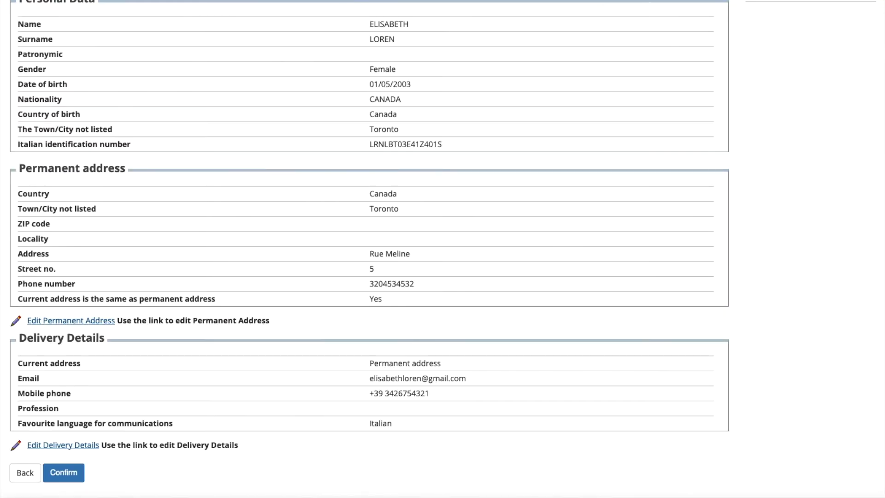
click(64, 477)
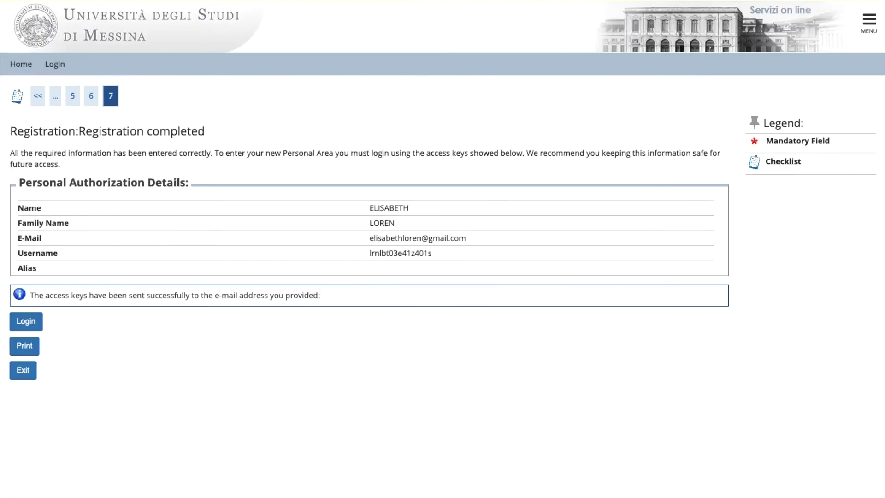
Save the registration access details to a file and go to the login form.
click(28, 349)
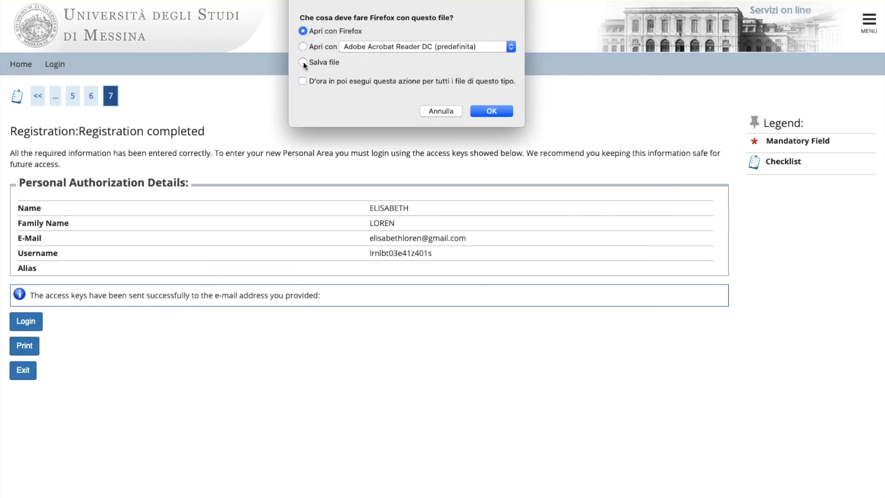
click(304, 61)
click(491, 113)
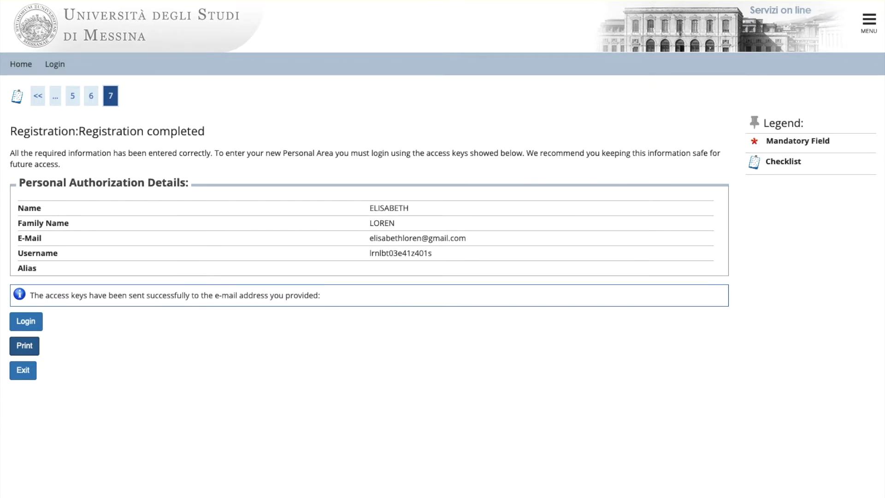
click(24, 320)
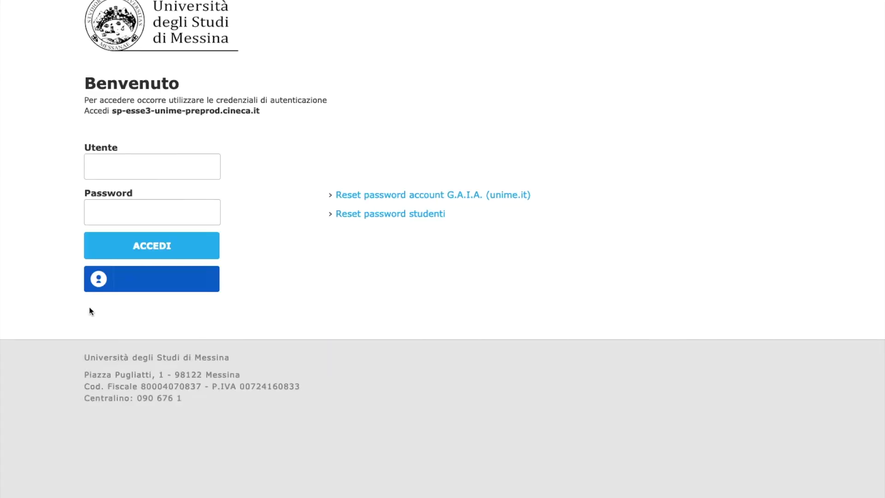
Sign in with the pasted username and the new password, declining to save the password.
right_click(105, 166)
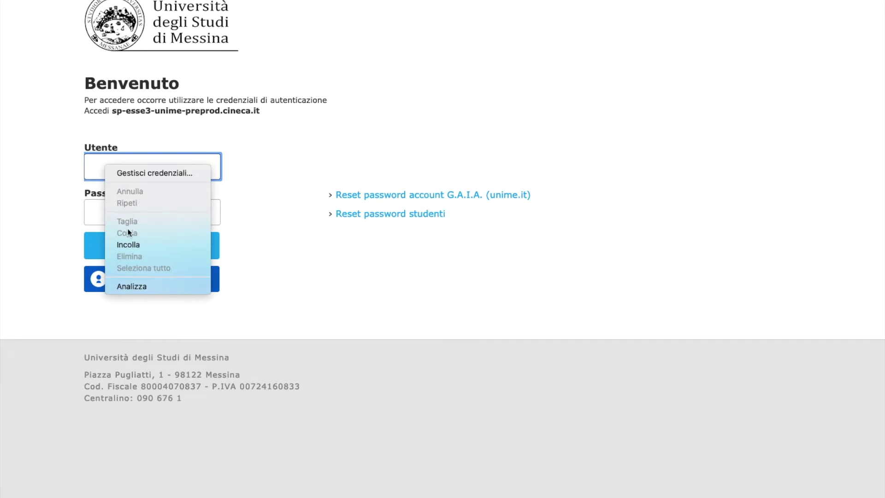
click(124, 244)
click(113, 218)
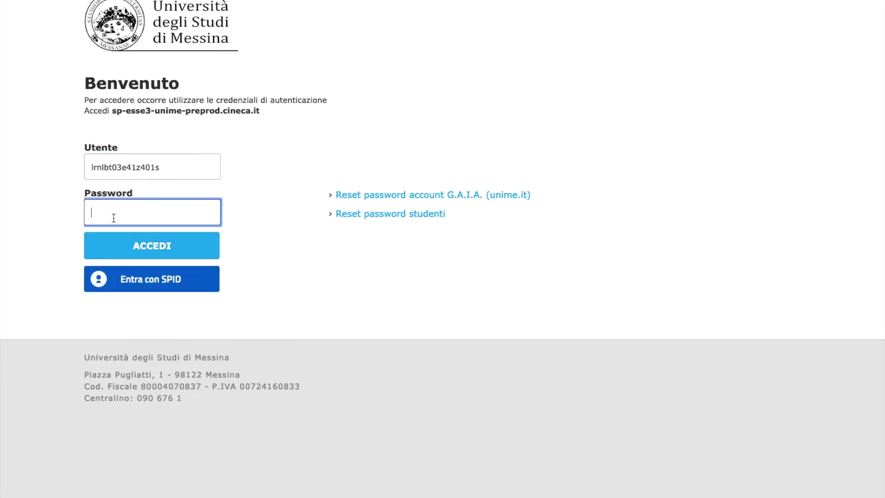
text(••••••••••)
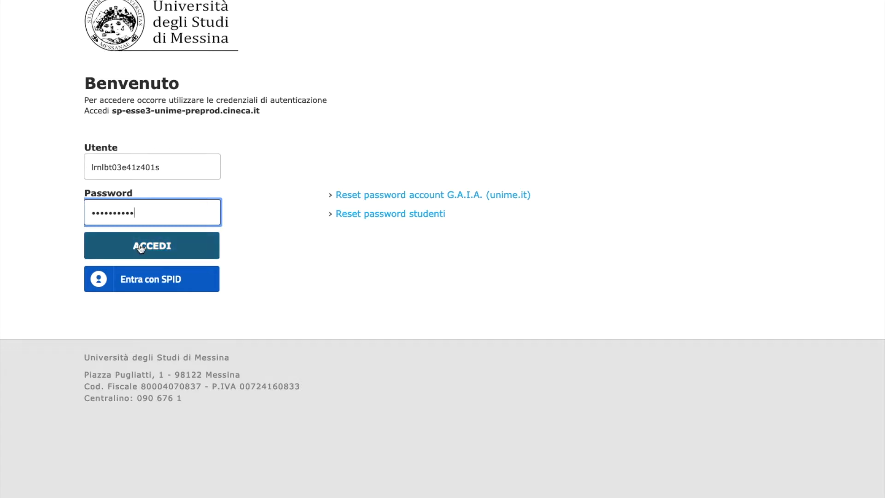
click(140, 248)
click(189, 79)
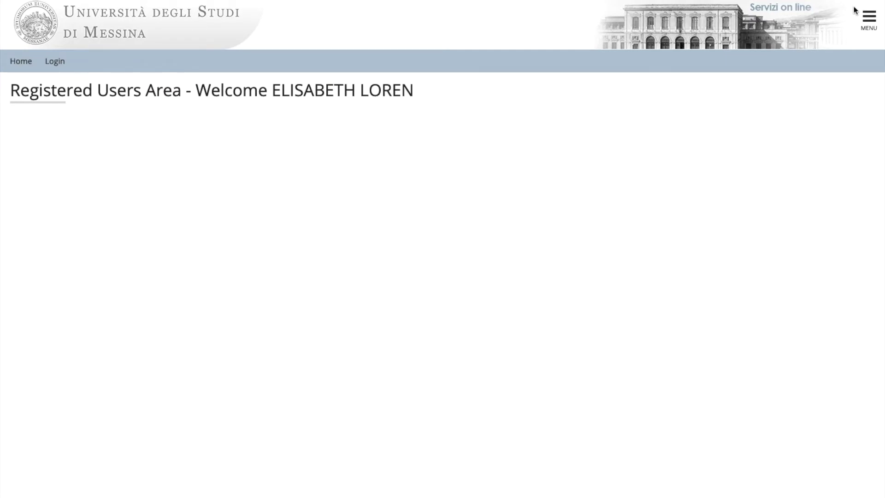
Open MENU > Registrar's Office > Enrolment and scroll through its sections.
click(867, 19)
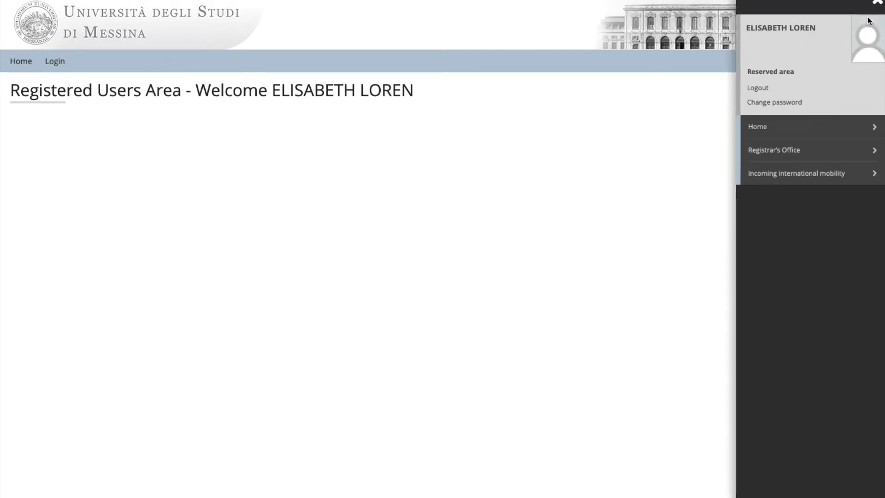
click(783, 159)
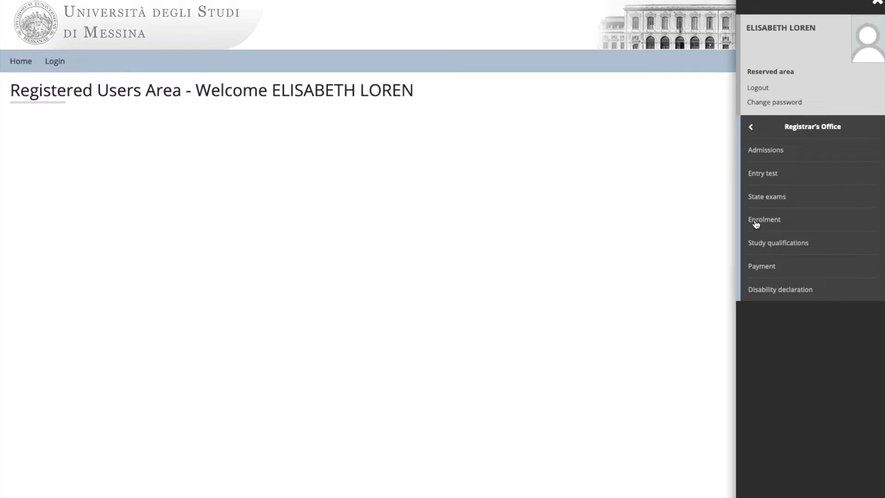
click(756, 223)
scroll(410, 250, down, 5)
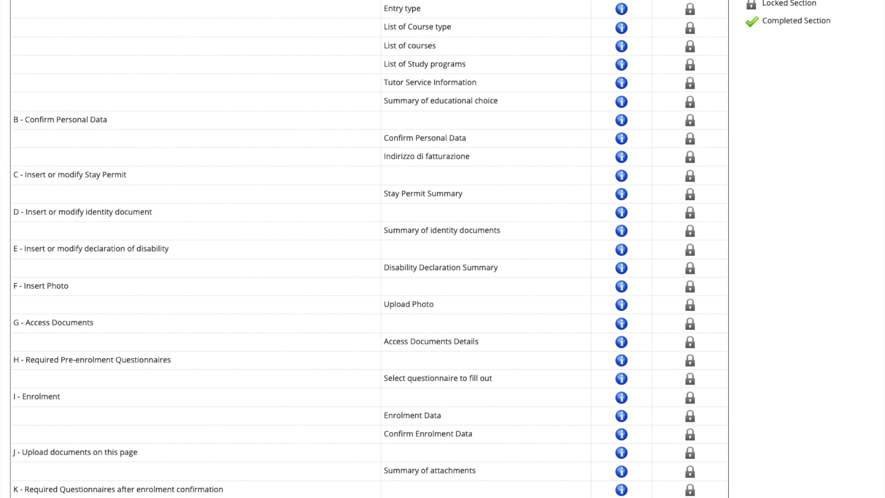
scroll(36, 444, down, 3)
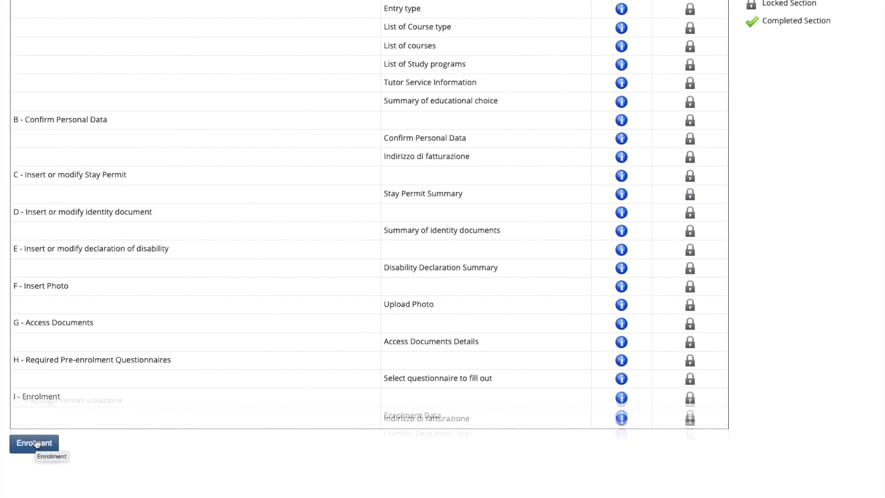
Start enrolment as Immatricolazione standard with an open access degree programme.
click(36, 444)
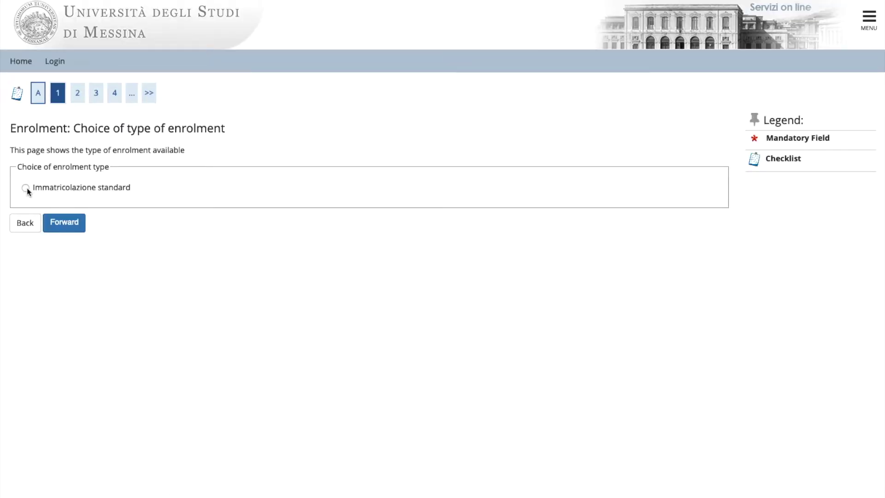
click(26, 188)
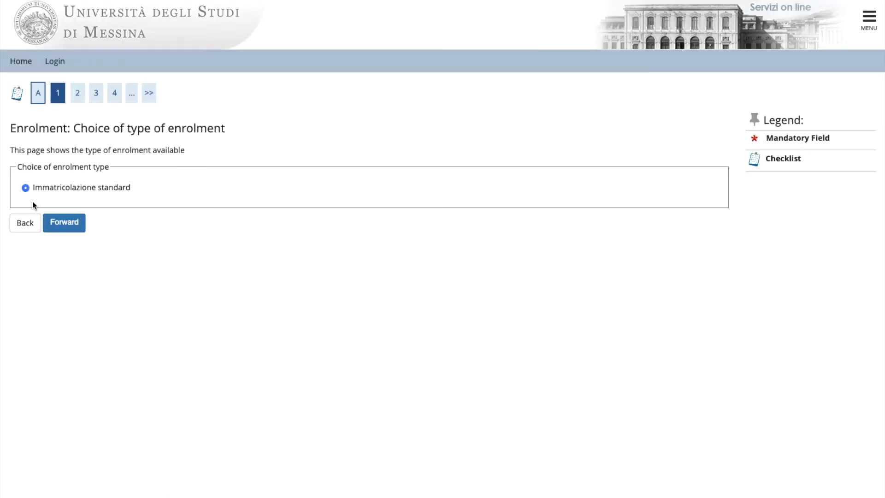
click(62, 225)
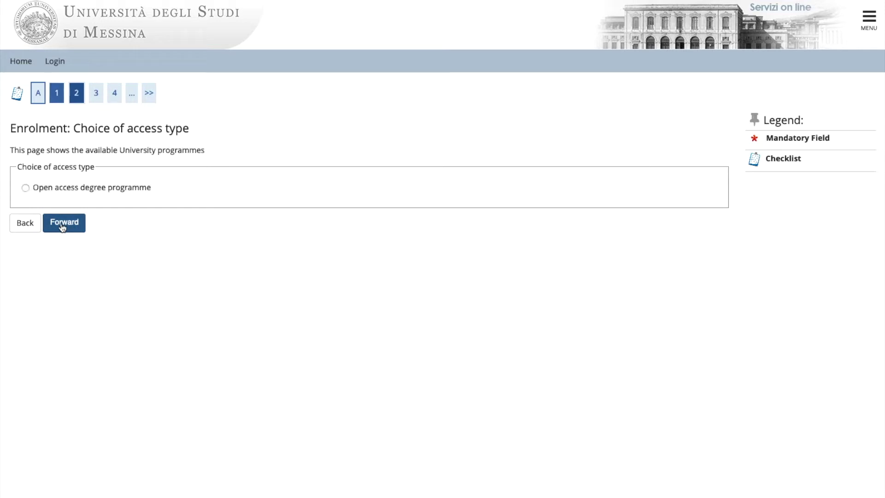
click(26, 188)
click(63, 226)
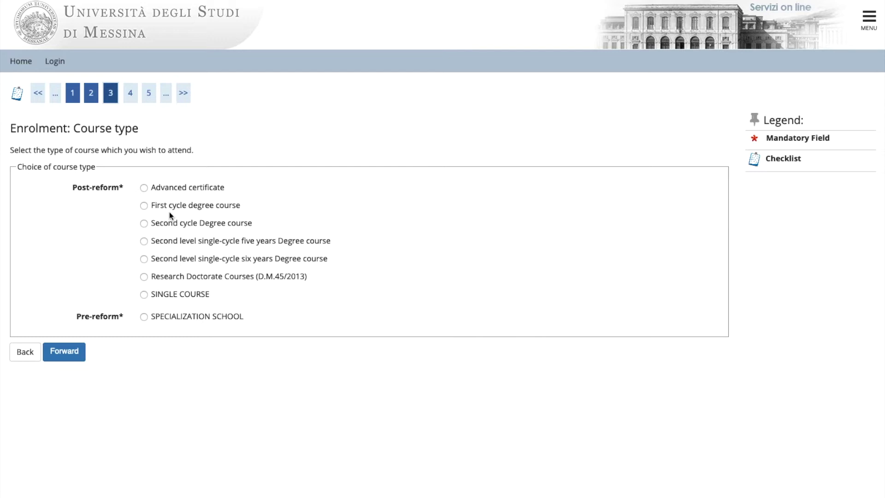
Choose a first cycle degree course in PHILOSOPHY and continue to the tutoring information.
click(144, 205)
click(64, 352)
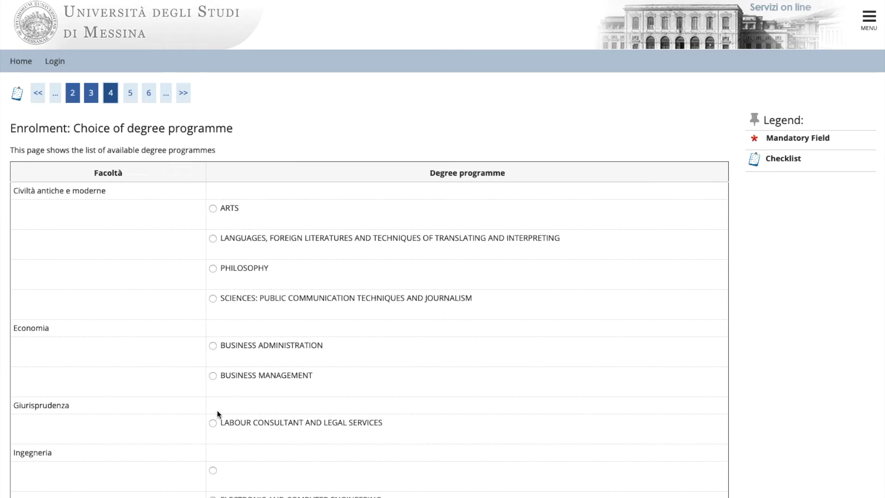
click(213, 271)
scroll(223, 304, down, 8)
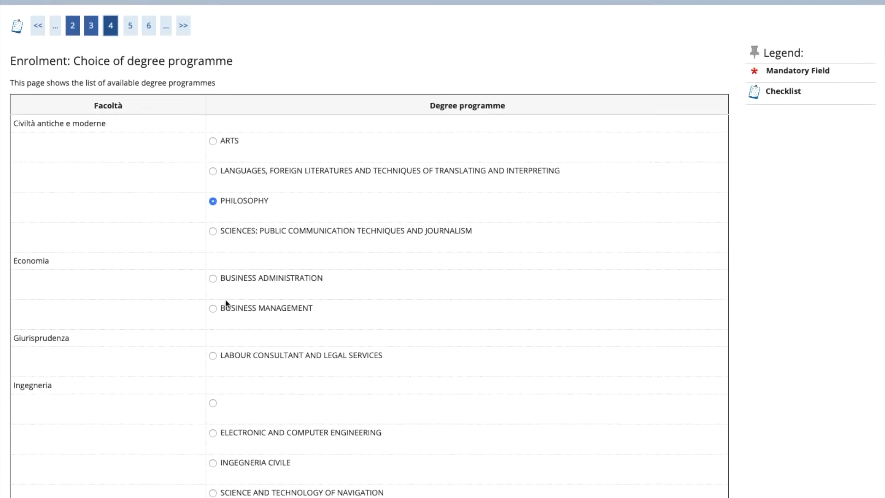
scroll(218, 323, down, 7)
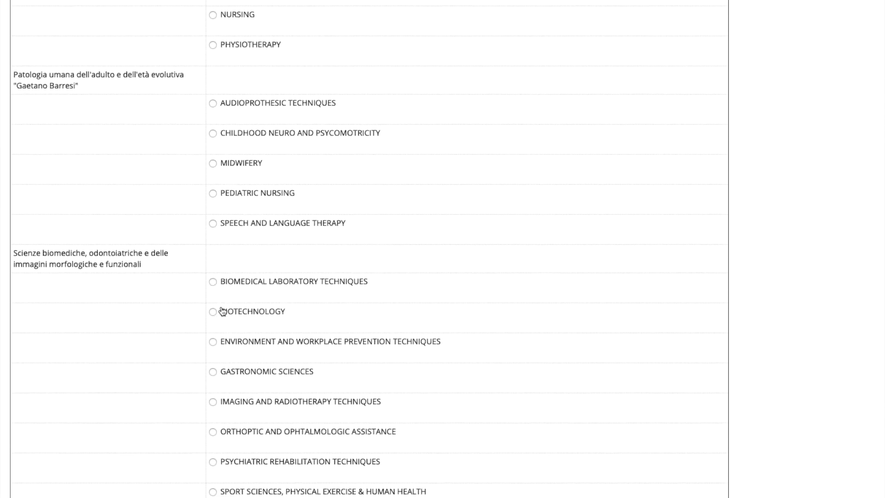
scroll(167, 401, down, 12)
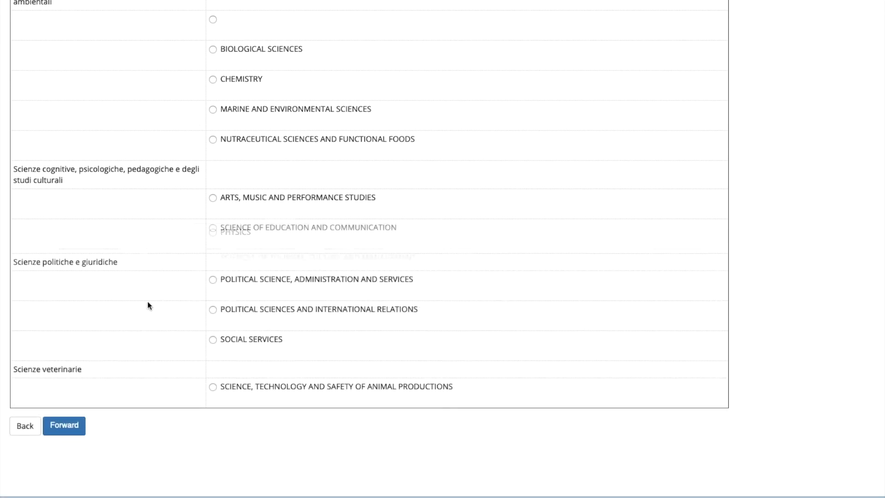
click(64, 425)
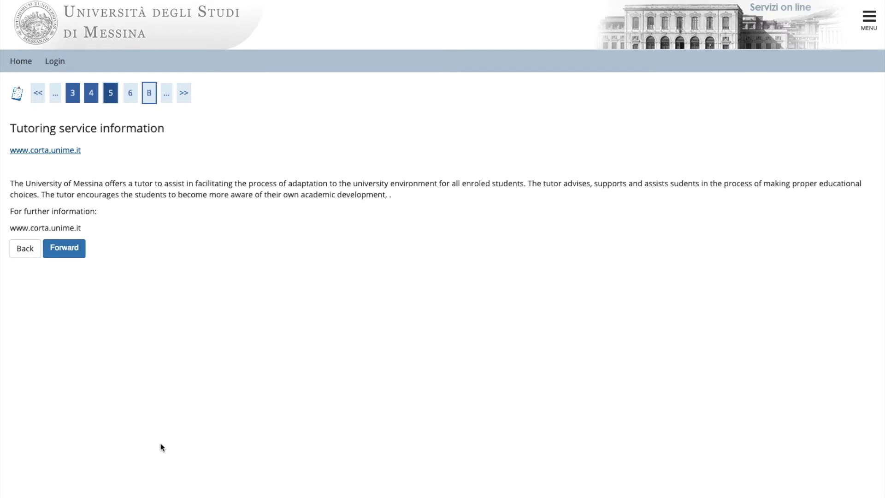
Pass the tutoring page, confirm the PHILOSOPHY course summary, then confirm the personal data.
click(58, 247)
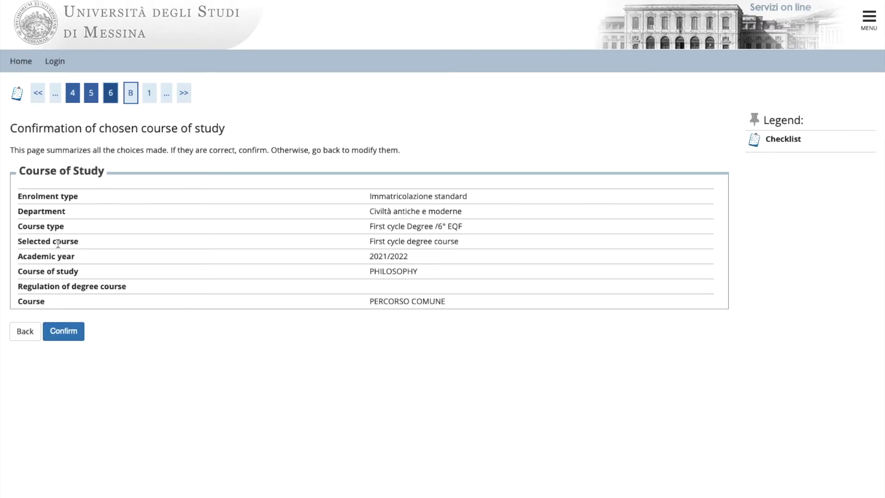
click(65, 331)
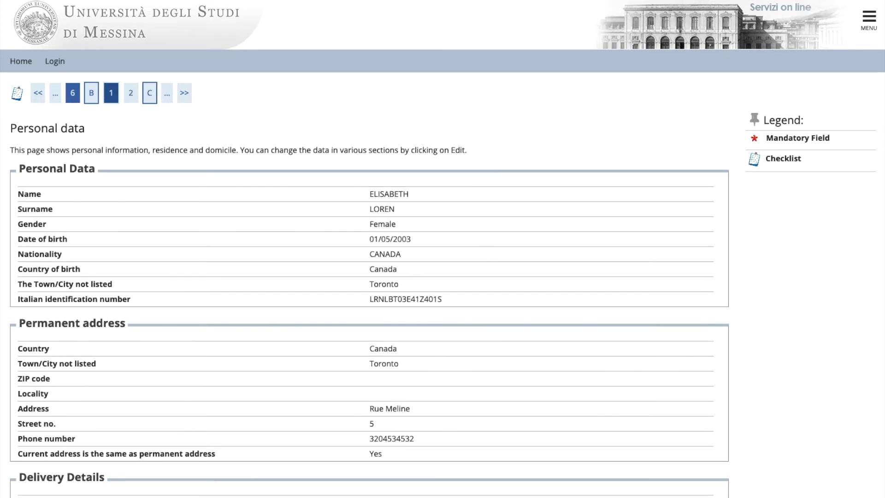
scroll(59, 420, down, 5)
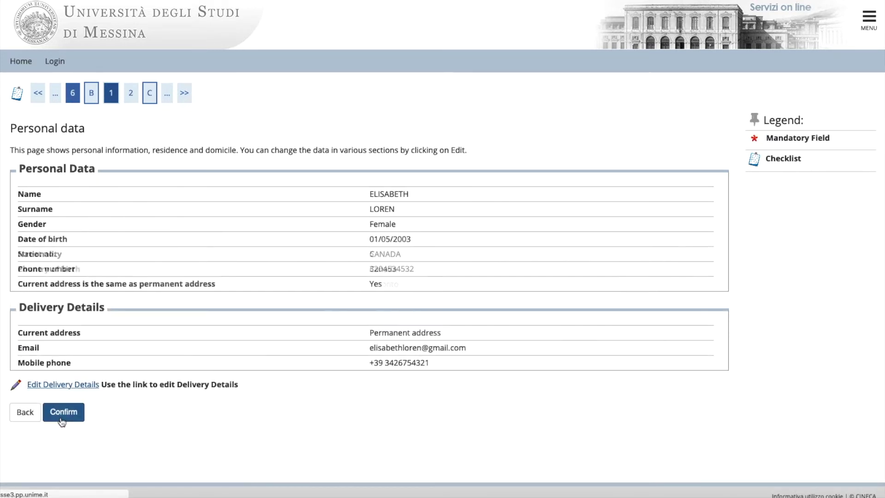
click(59, 419)
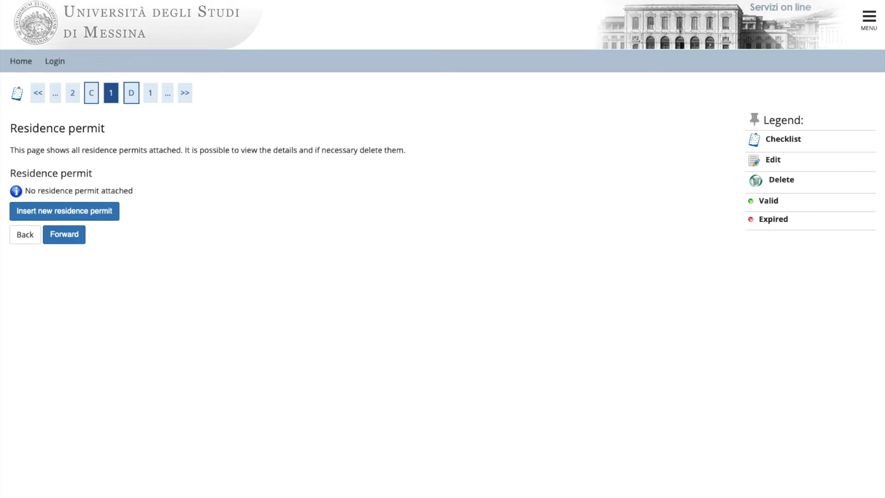
Add a residence permit issued 12/05/2021, expiring 31/12/2021, type 'presentata domanda', and confirm.
click(64, 211)
click(212, 160)
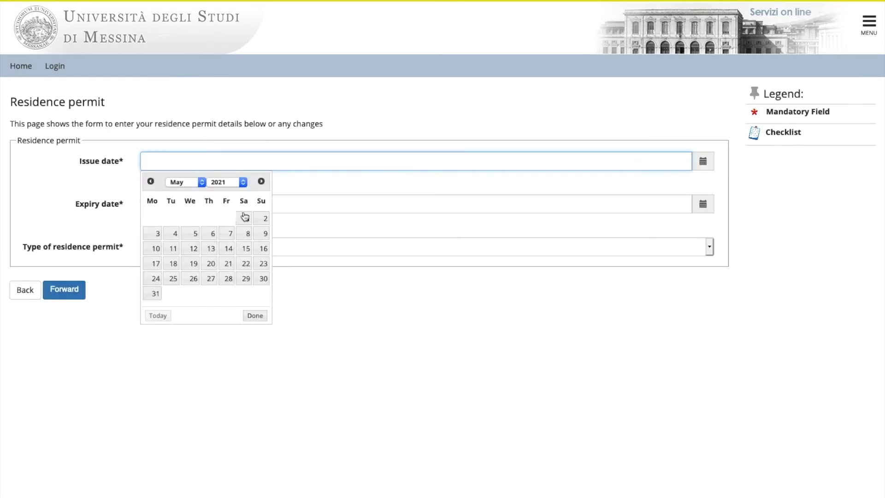
click(195, 251)
click(168, 204)
text(31/12/2021)
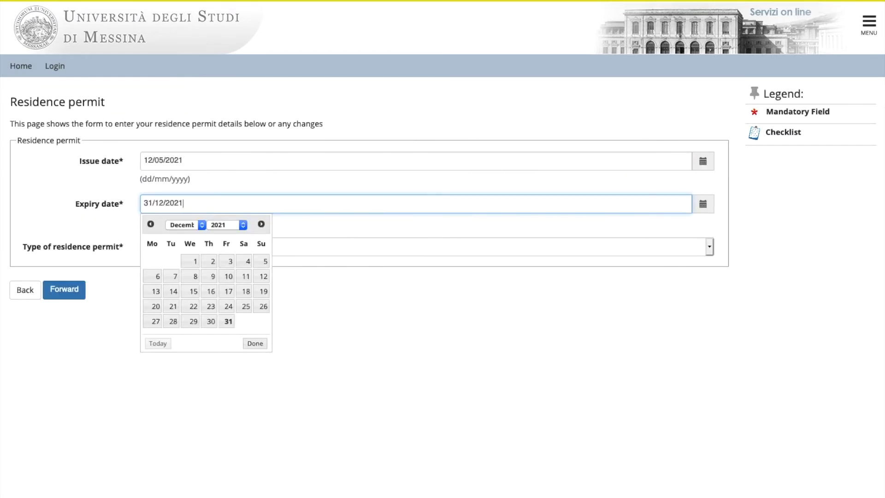
click(261, 247)
click(217, 263)
click(65, 289)
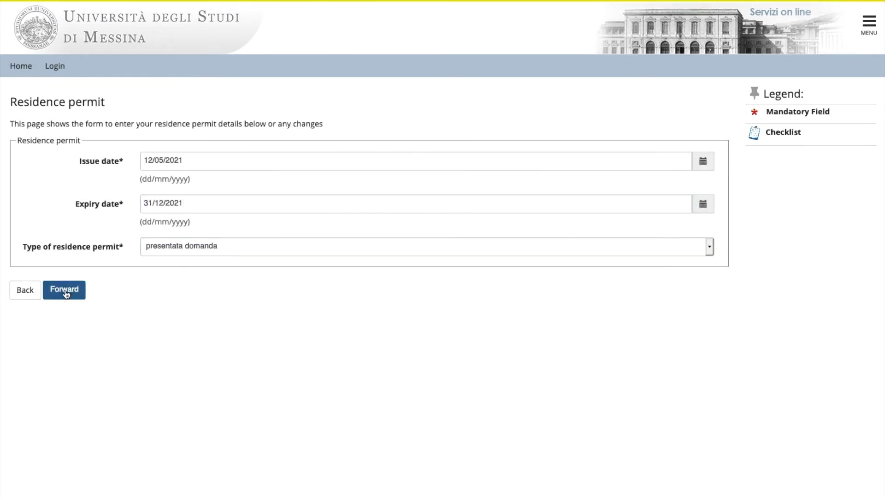
click(66, 234)
Attach Residence permit.pdf named and described 'permesso', then continue to Identity documents.
click(48, 308)
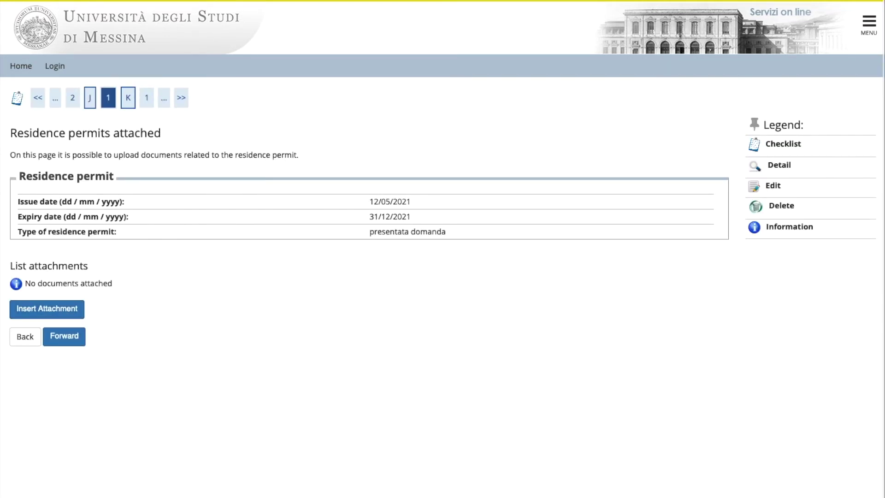
click(174, 248)
text(Permesso)
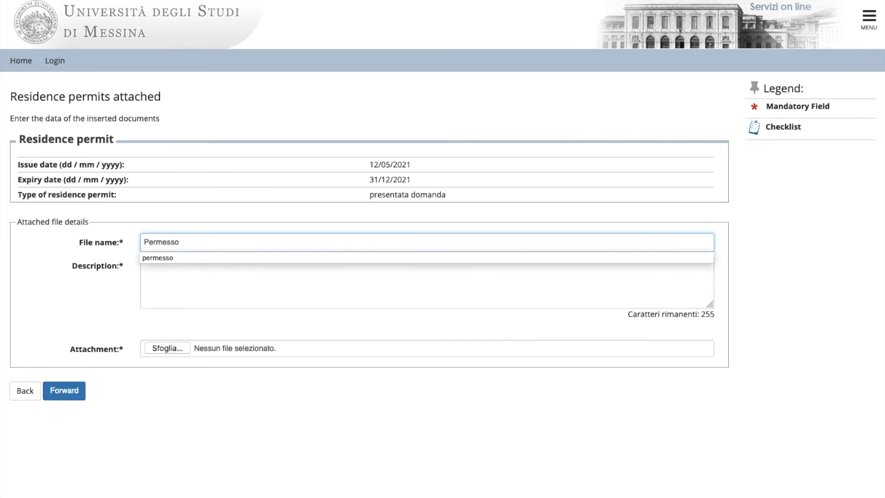
click(174, 257)
click(170, 275)
text(permesso)
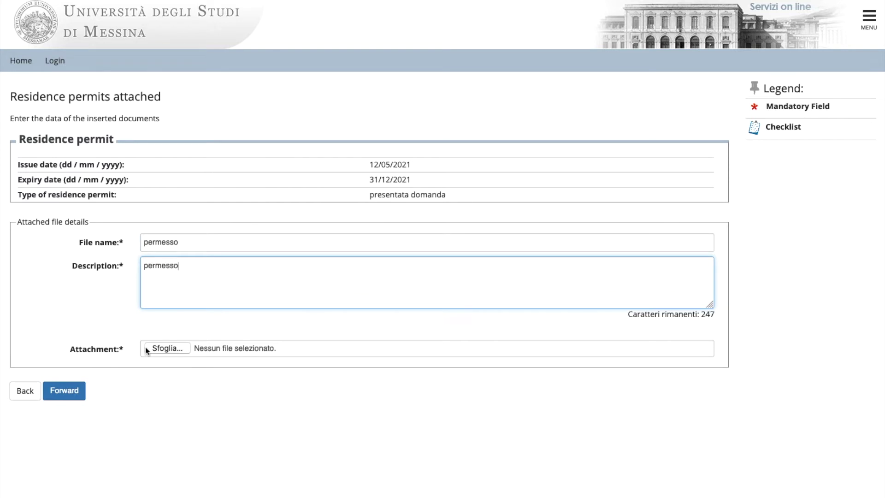
click(161, 350)
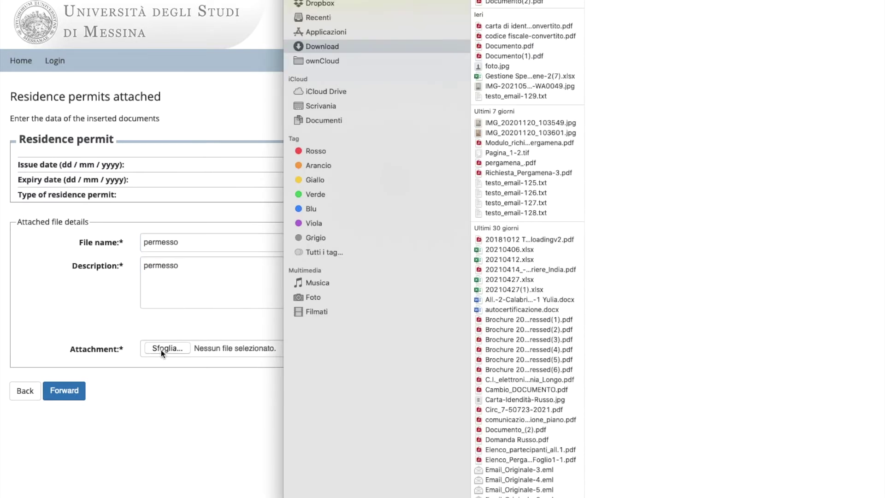
click(512, 12)
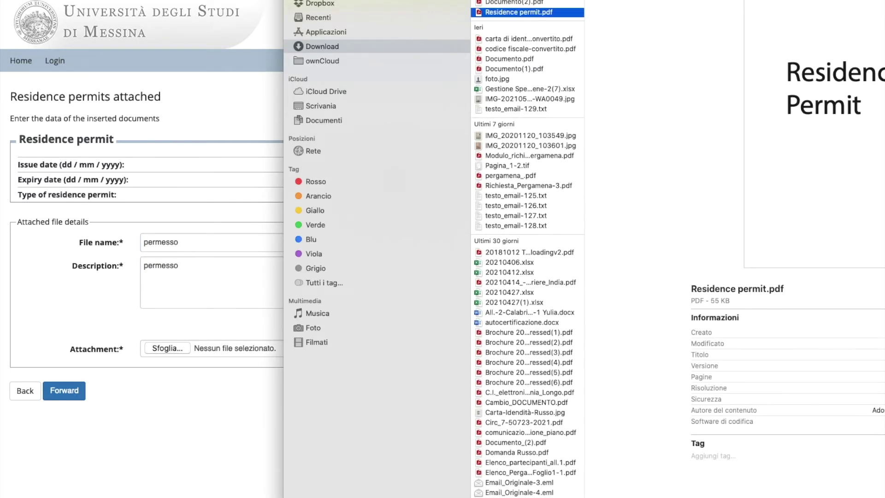
key(Return)
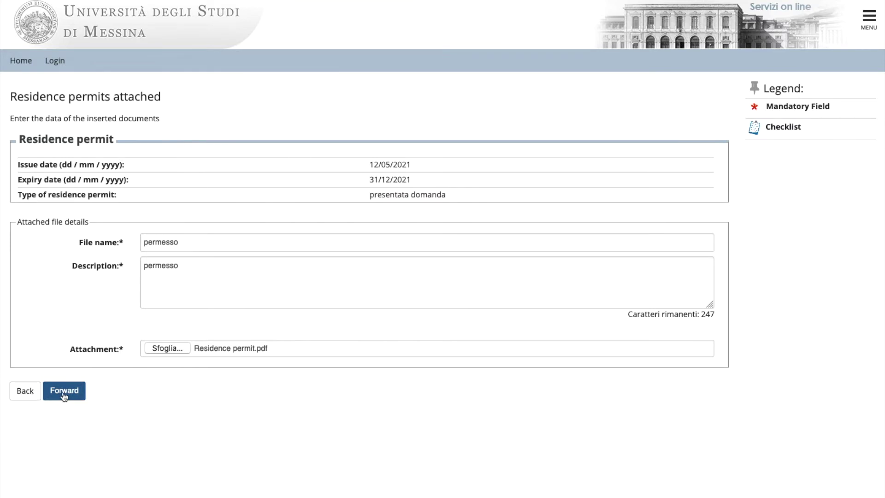
click(64, 392)
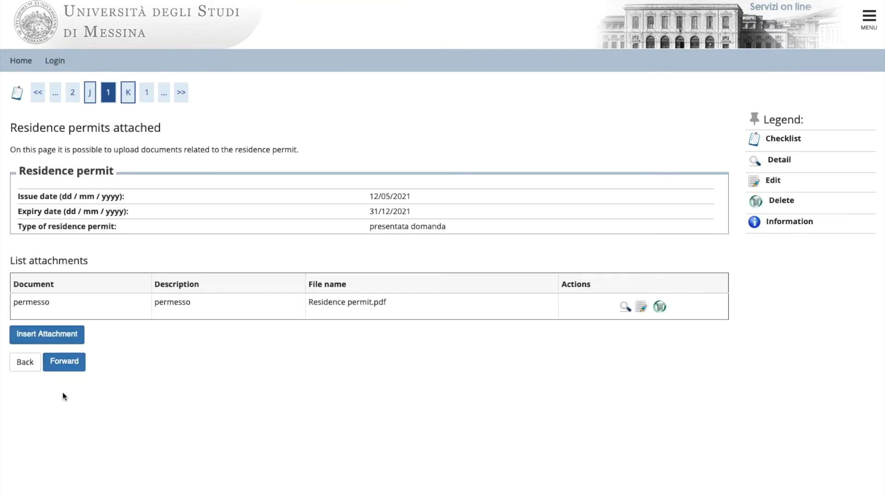
click(64, 362)
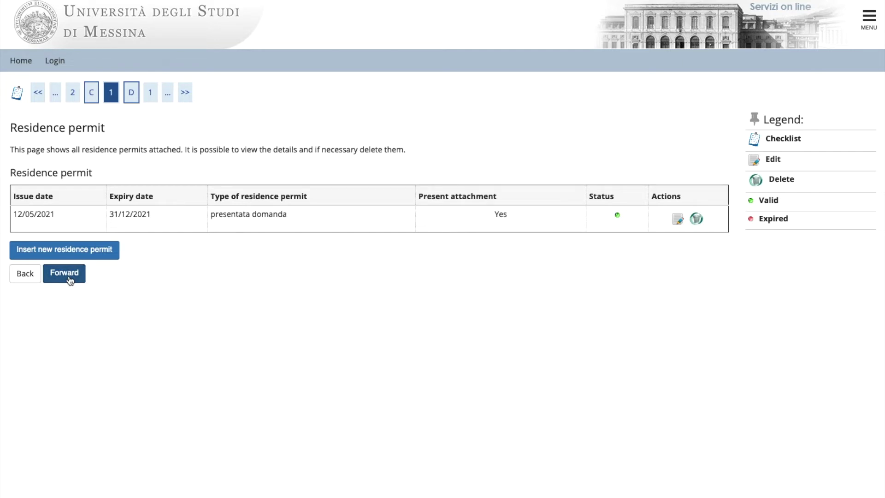
click(69, 279)
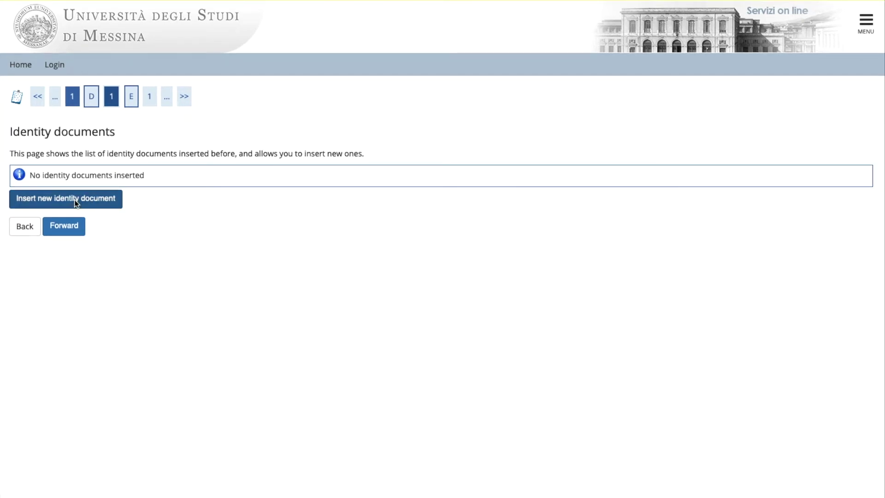
Add a new Passport identity document with its number and issuing authority Canada.
click(73, 201)
click(480, 196)
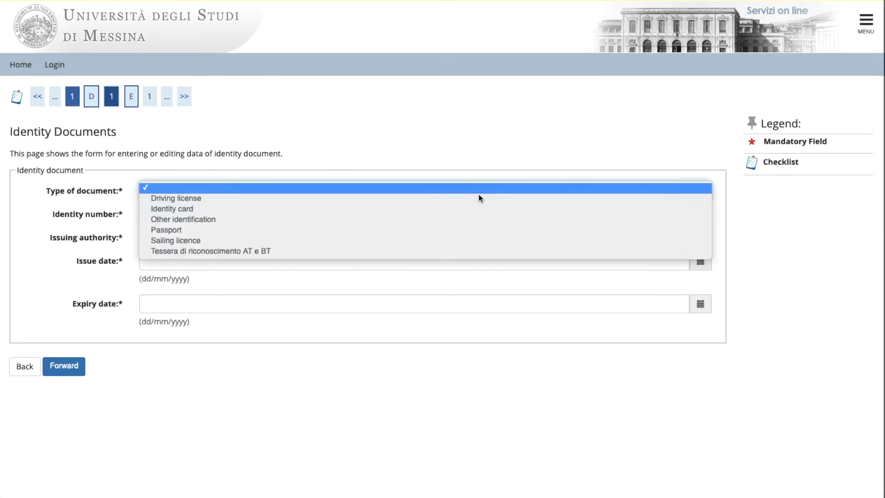
click(179, 230)
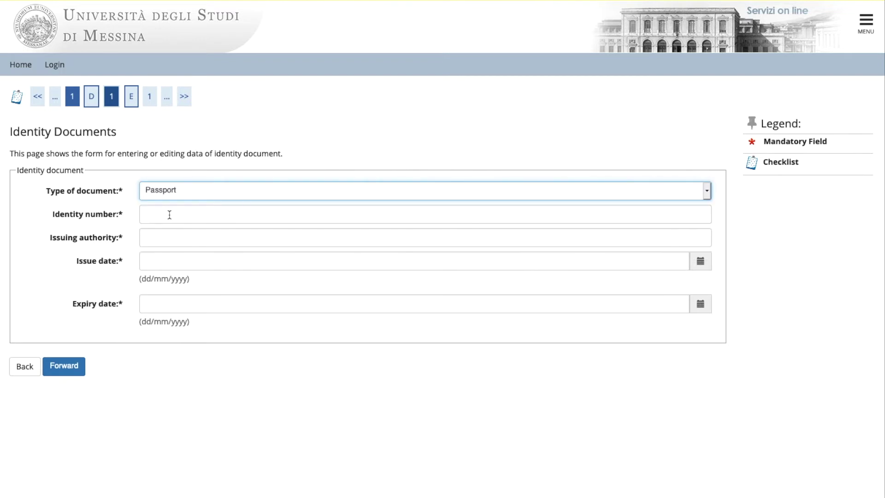
click(170, 215)
click(211, 240)
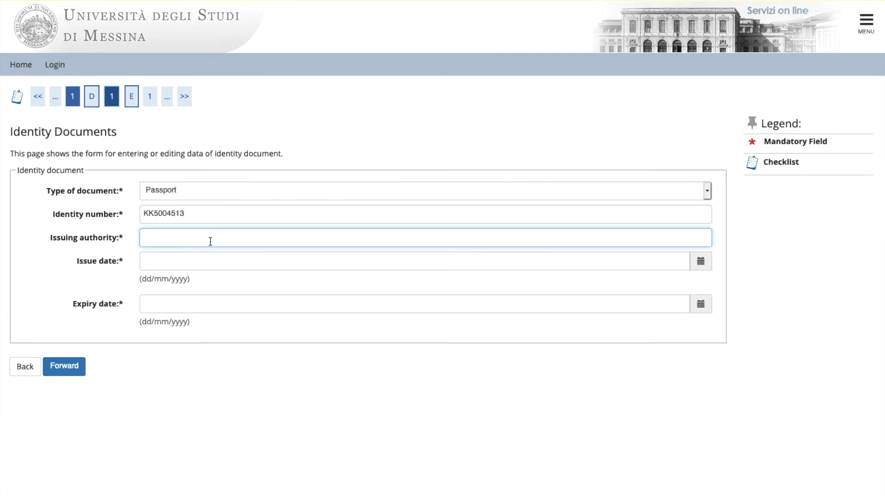
text(Canada)
Set the passport validity from 01/05/2015 to 01/05/2025 and confirm the details.
click(164, 261)
click(241, 282)
click(239, 222)
click(226, 319)
click(194, 304)
click(241, 325)
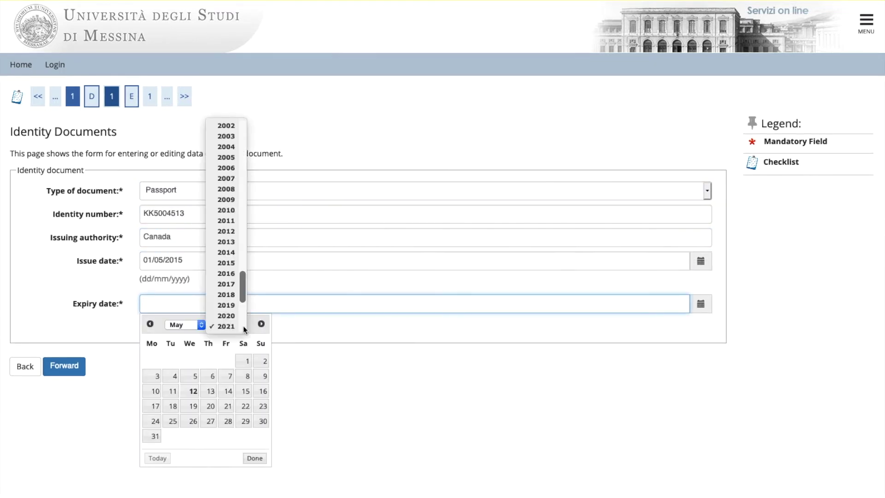
click(240, 331)
click(208, 361)
click(64, 367)
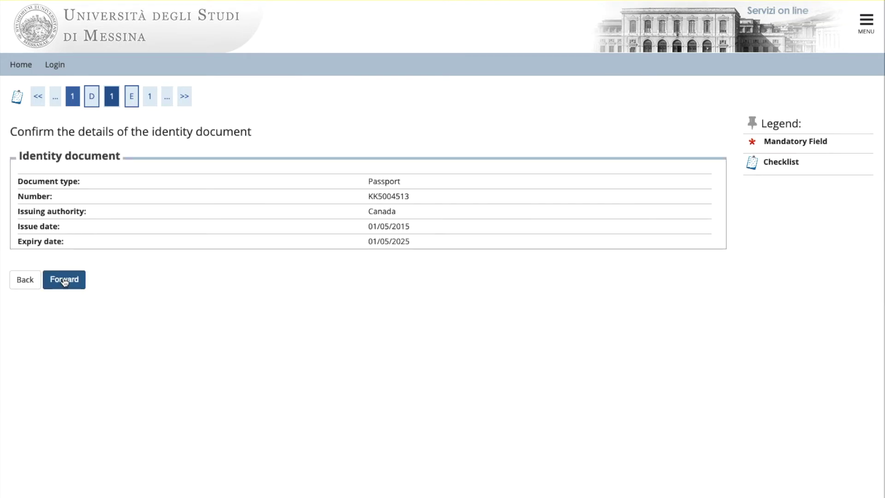
click(63, 280)
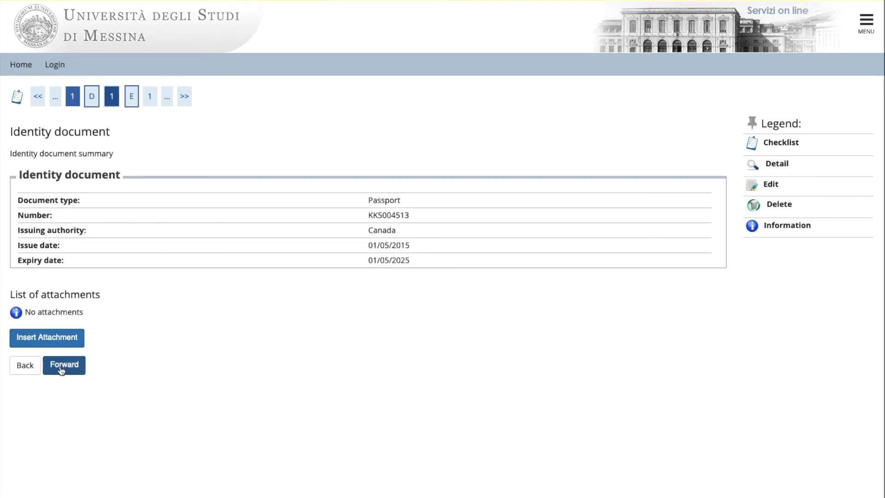
Attach passaporto.jpg with file name and description 'passport' and return to the documents list.
click(65, 342)
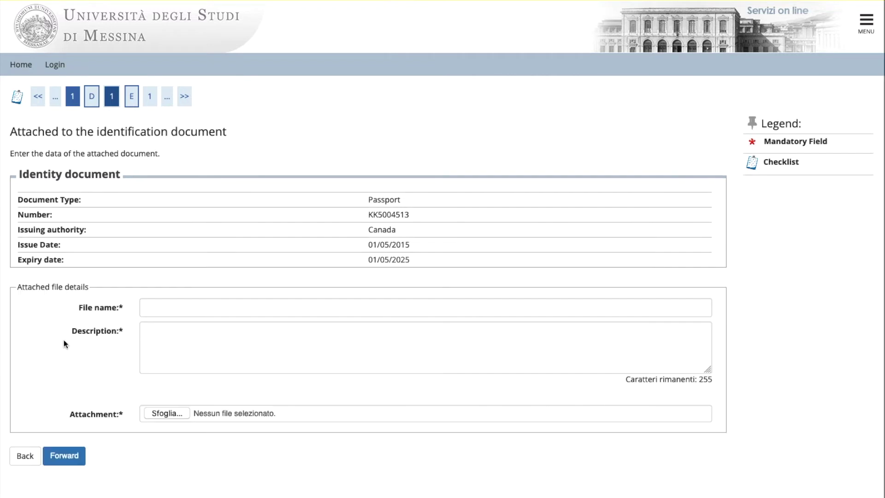
click(176, 309)
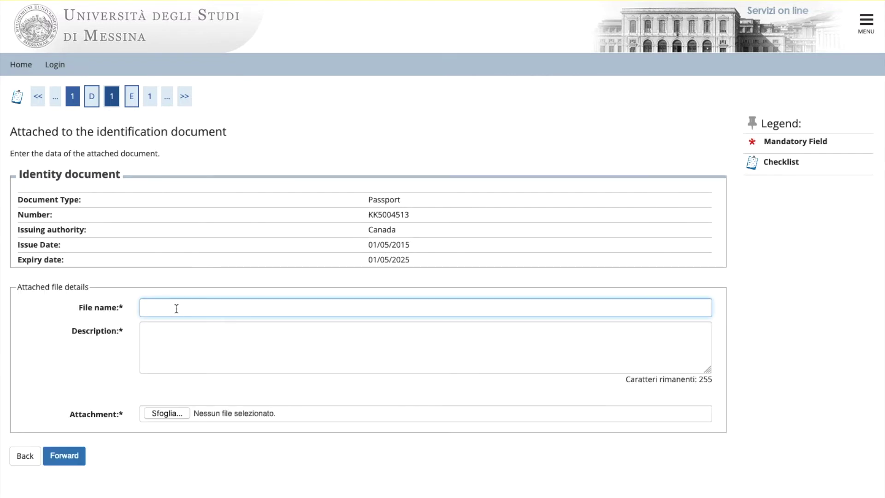
text(passport)
click(159, 332)
text(pas)
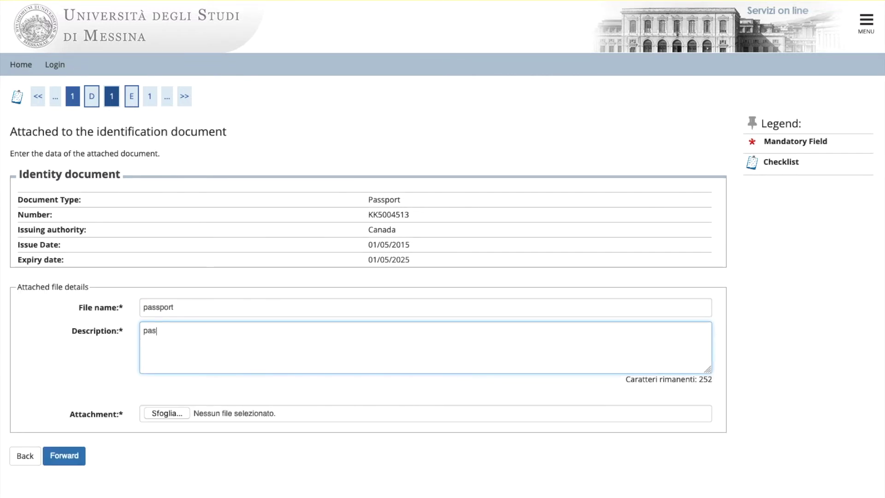
text(sport)
click(157, 413)
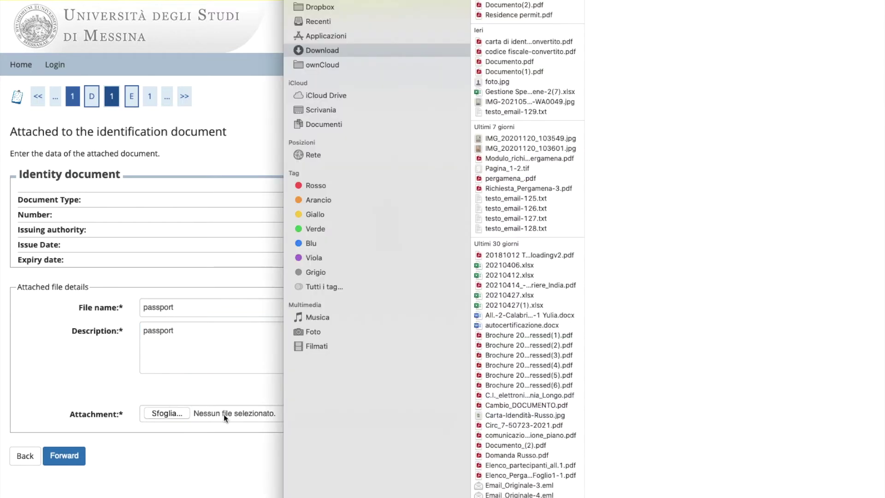
click(509, 16)
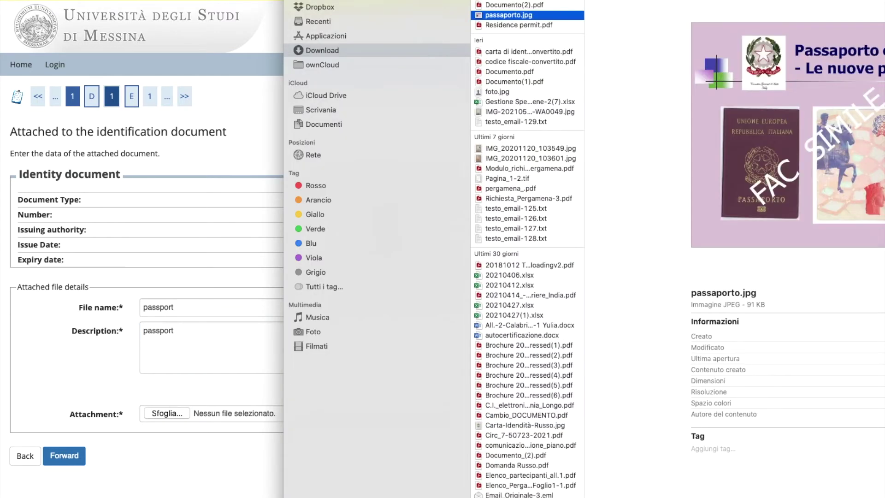
key(Return)
click(59, 455)
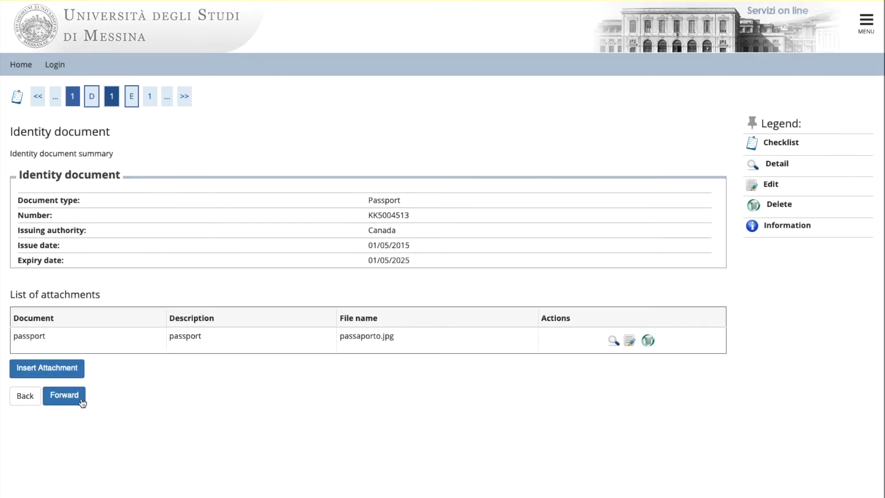
click(82, 402)
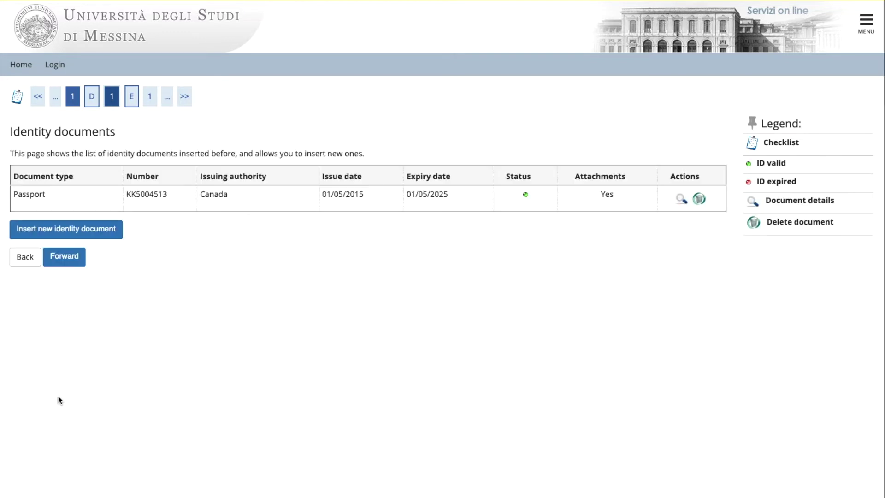
Pass the disability declarations unchanged, then upload foto.jpg on the Personal photo page.
click(63, 261)
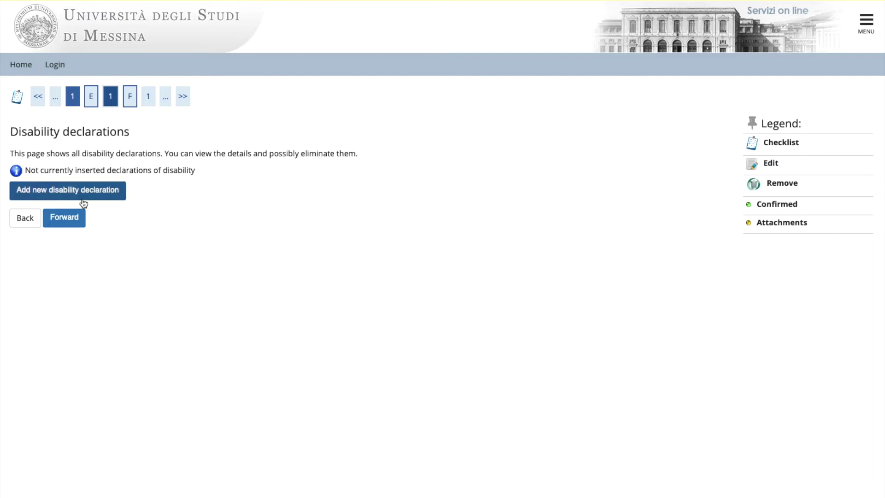
click(65, 213)
click(398, 170)
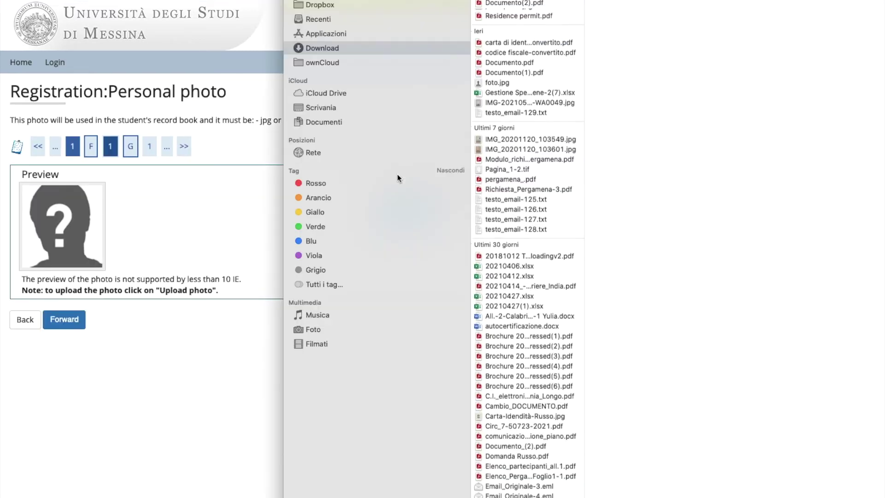
click(527, 90)
key(Return)
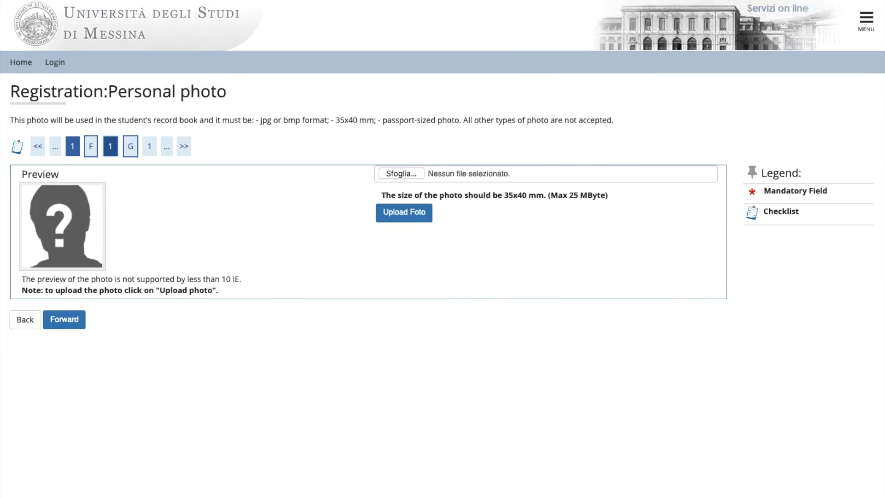
click(408, 215)
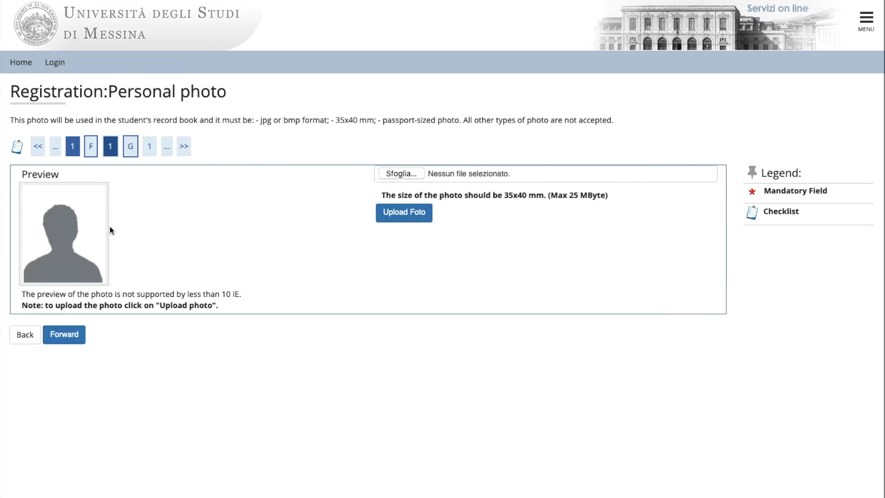
click(68, 338)
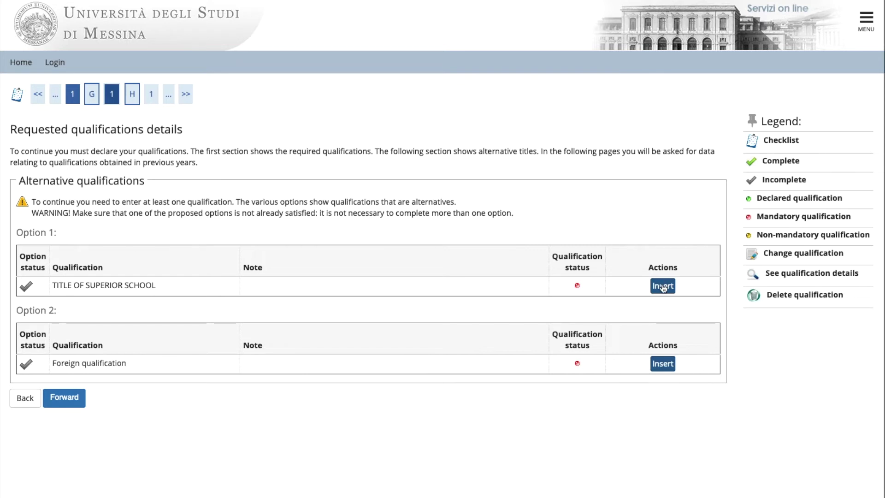
Declare the Option 1 superior school title as a foreign qualification.
click(663, 286)
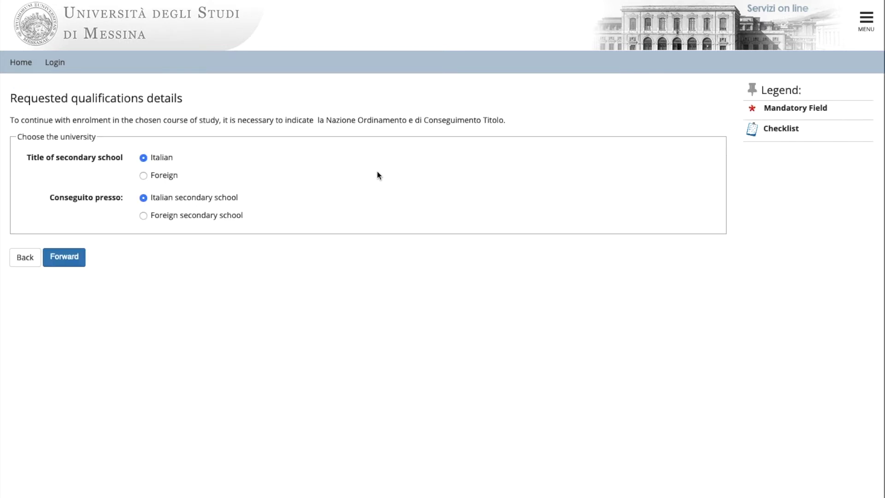
click(144, 176)
click(64, 262)
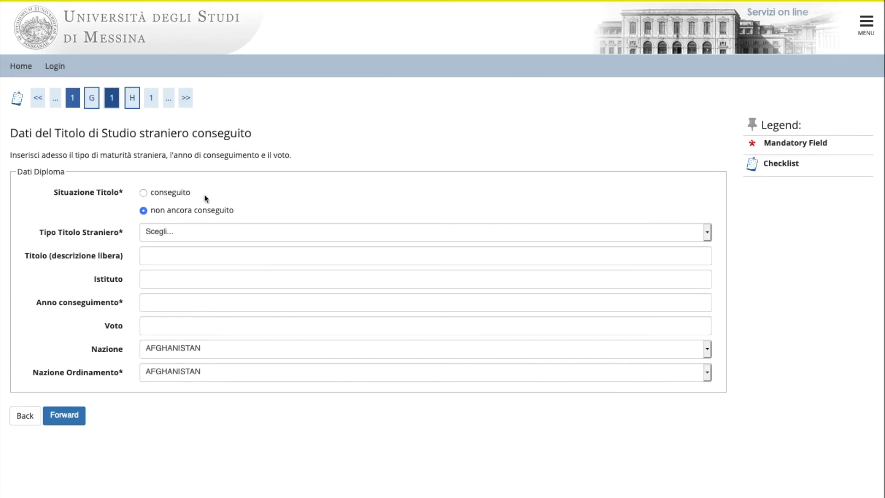
Mark the diploma as conseguito: General Certificate of Secondary Education, year 2020, grade 90.
click(144, 194)
click(663, 237)
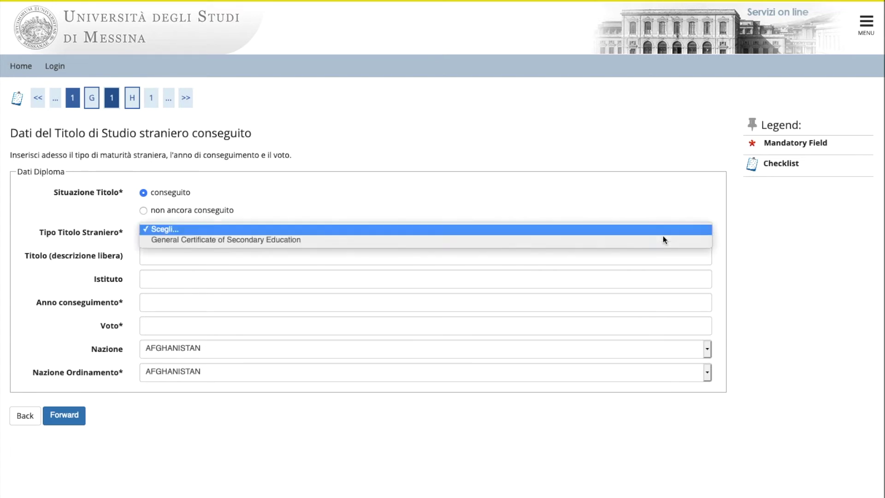
click(269, 241)
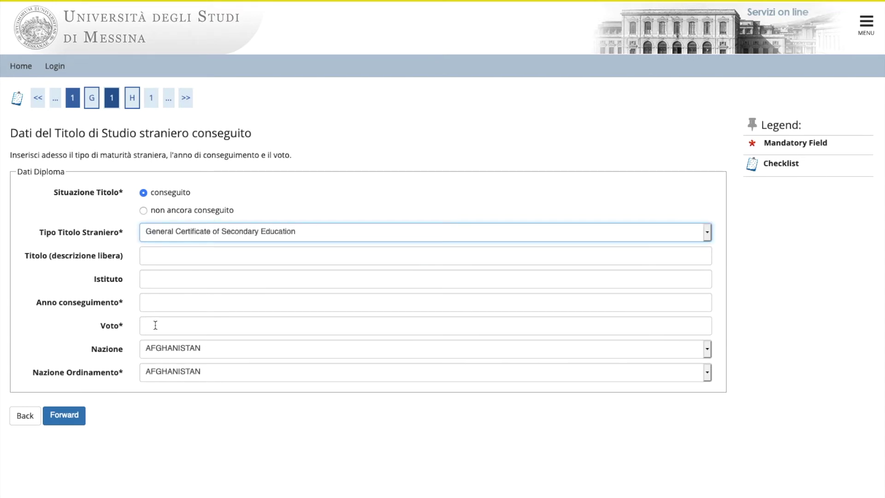
click(166, 304)
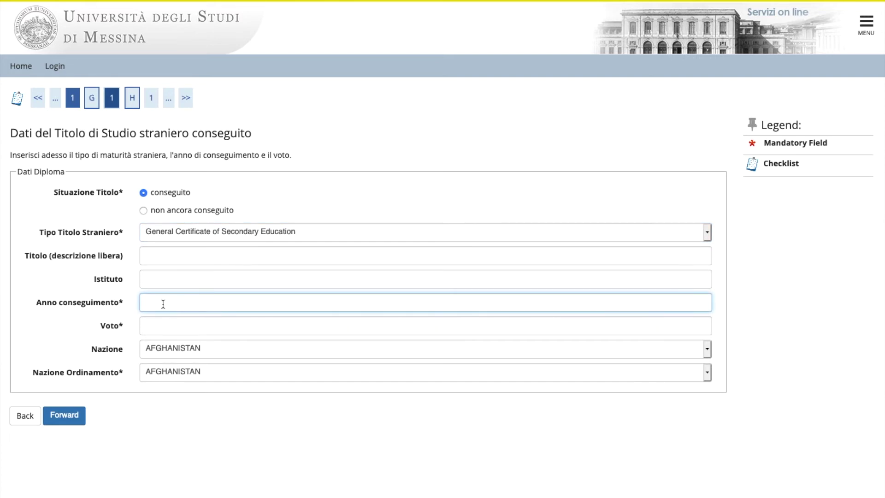
text(2020)
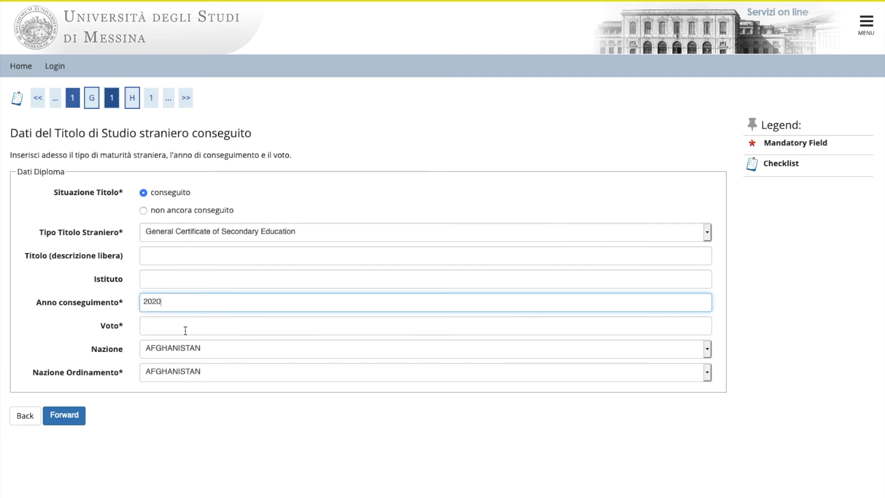
click(180, 328)
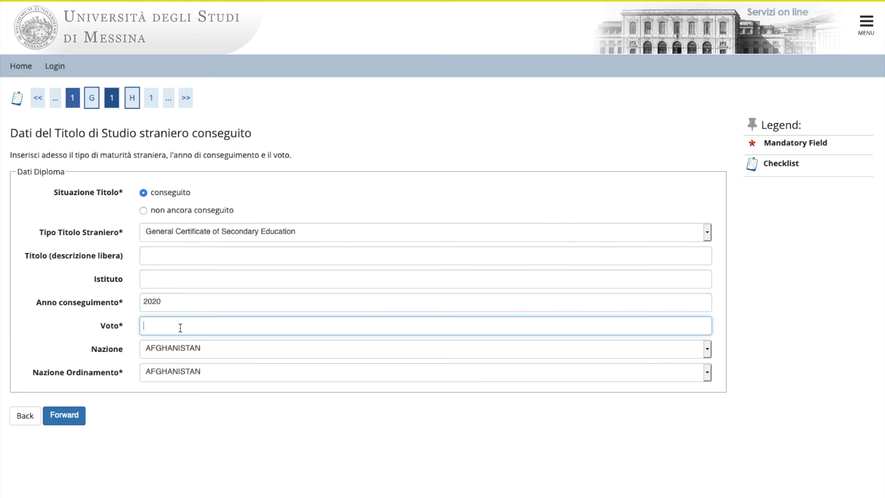
text(90)
Set both Nazione and Nazione Ordinamento to Canada and submit the diploma details.
click(651, 351)
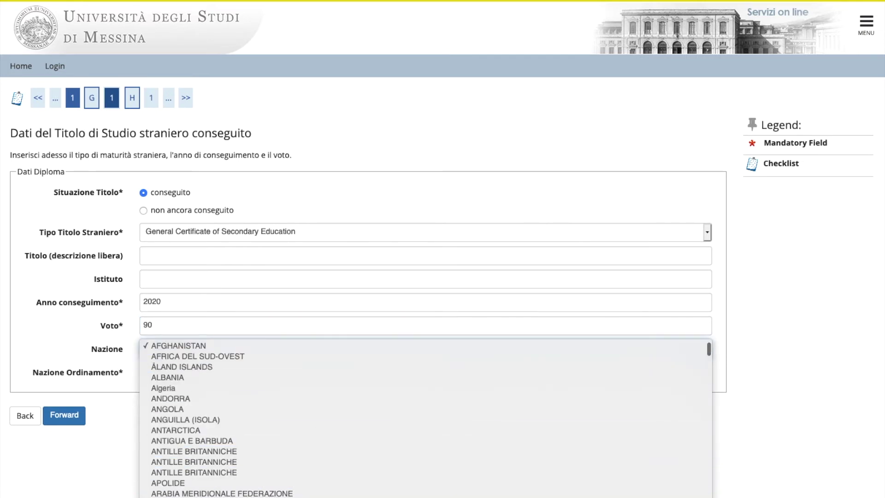
scroll(424, 419, down, 10)
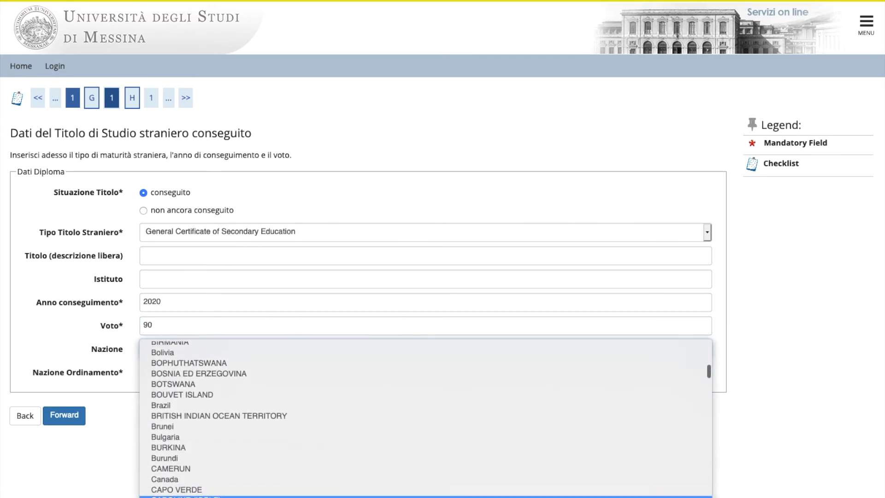
click(178, 481)
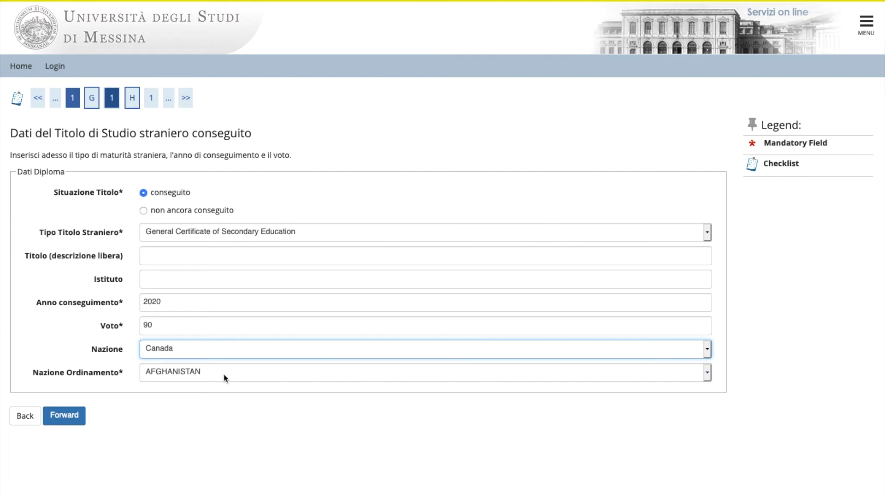
click(220, 372)
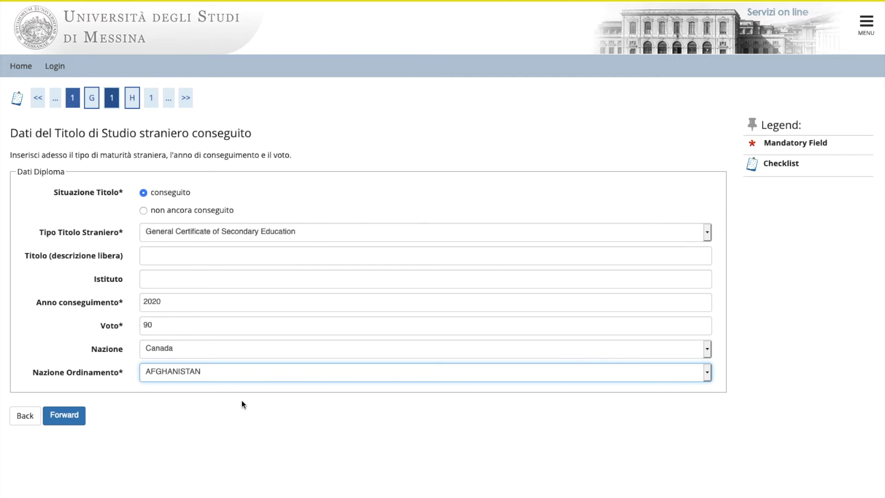
click(656, 376)
scroll(243, 476, down, 5)
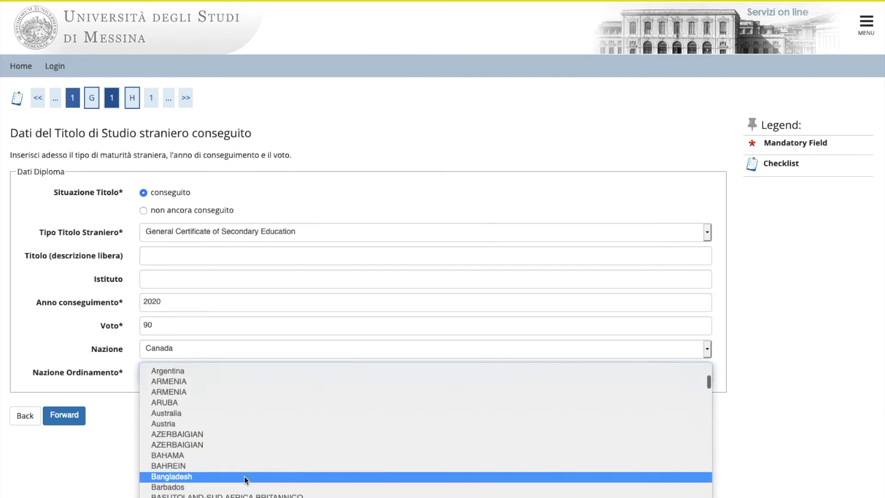
scroll(237, 487, down, 4)
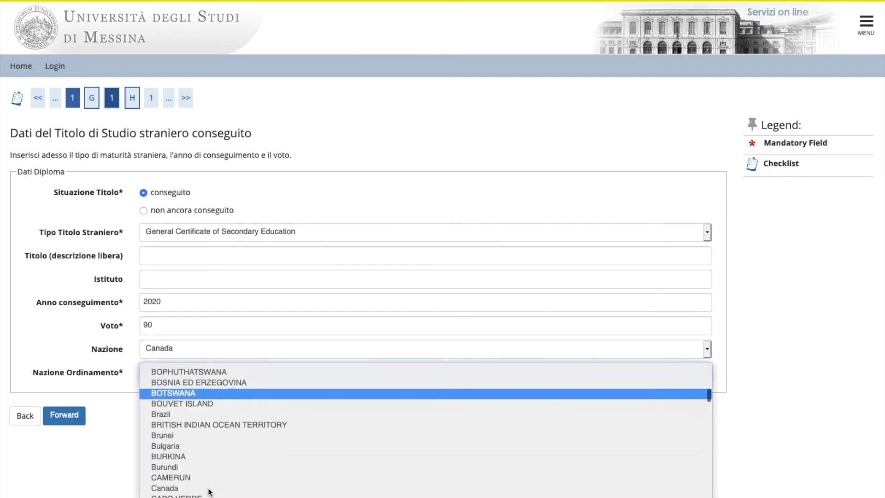
click(172, 476)
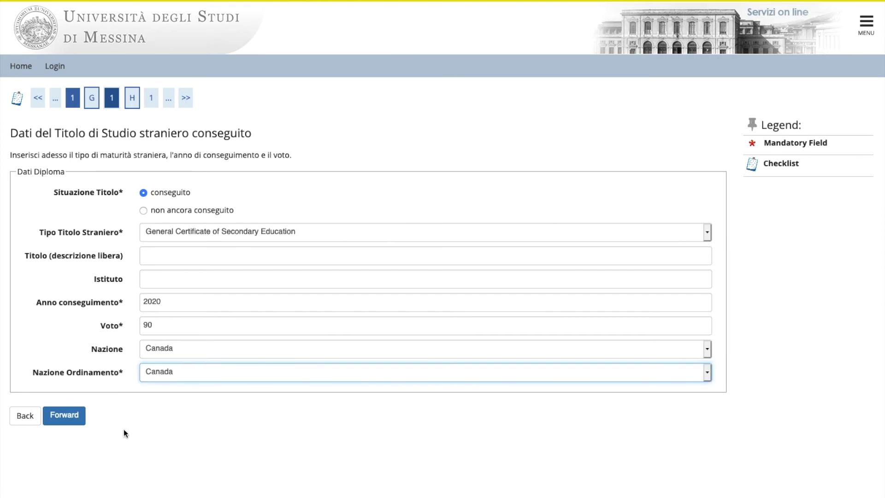
click(70, 420)
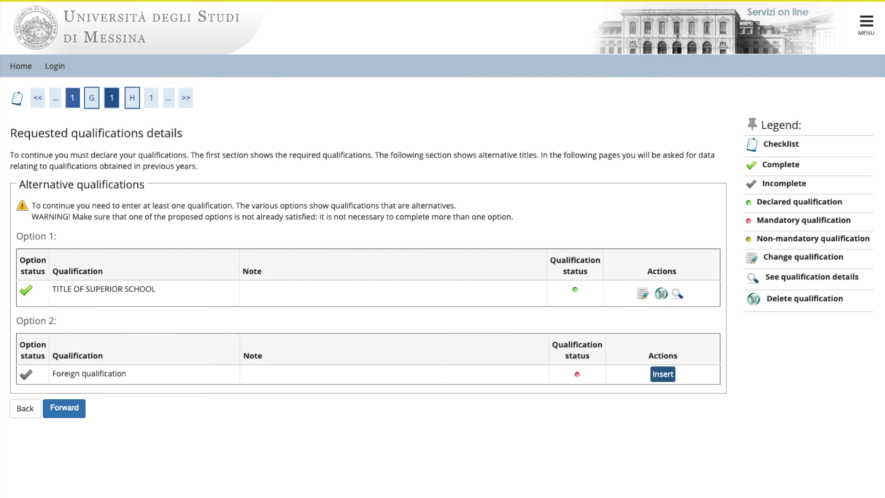
Continue past the completed Option 1 qualification to the Enrolment data page.
scroll(64, 406, down, 1)
click(64, 379)
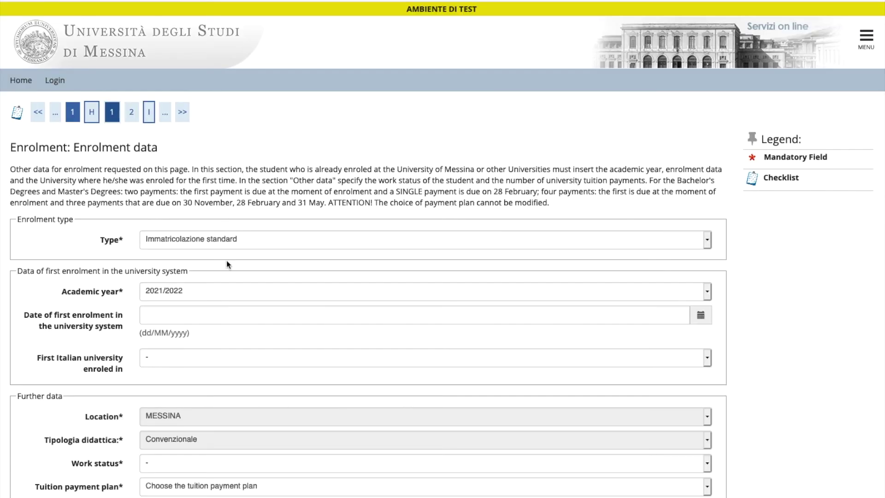
Set first enrolment date 12 May 2021, work status non lavoratore: tempo studio > 75%, 4 rate plan.
click(286, 312)
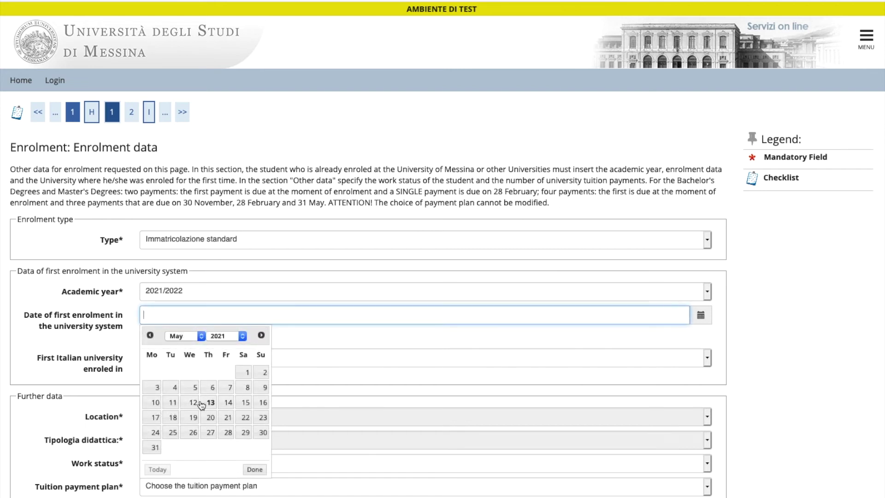
click(201, 403)
scroll(652, 367, down, 2)
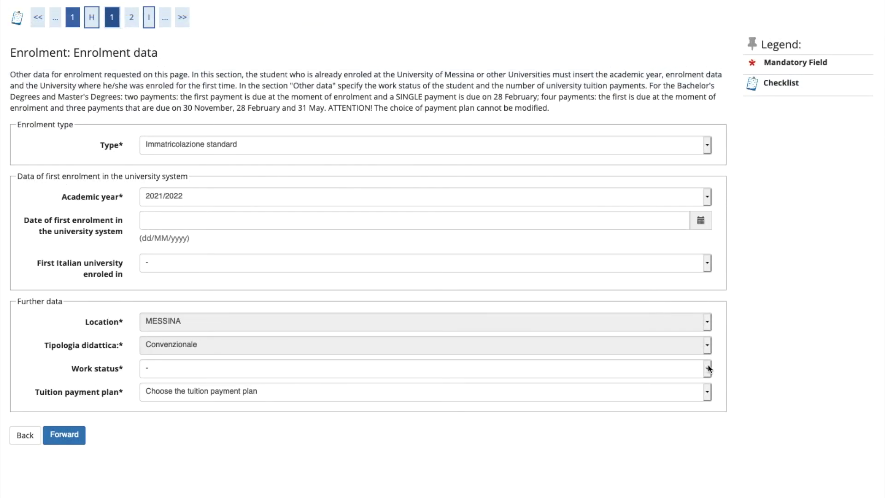
click(709, 368)
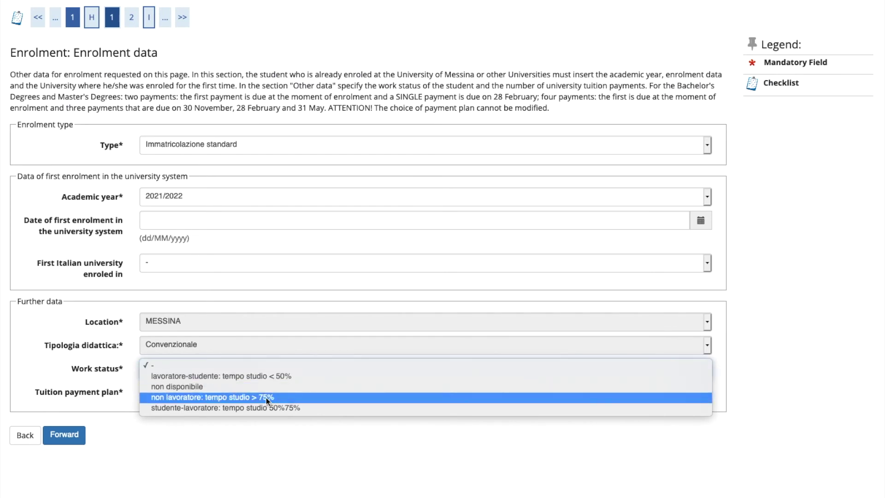
click(228, 397)
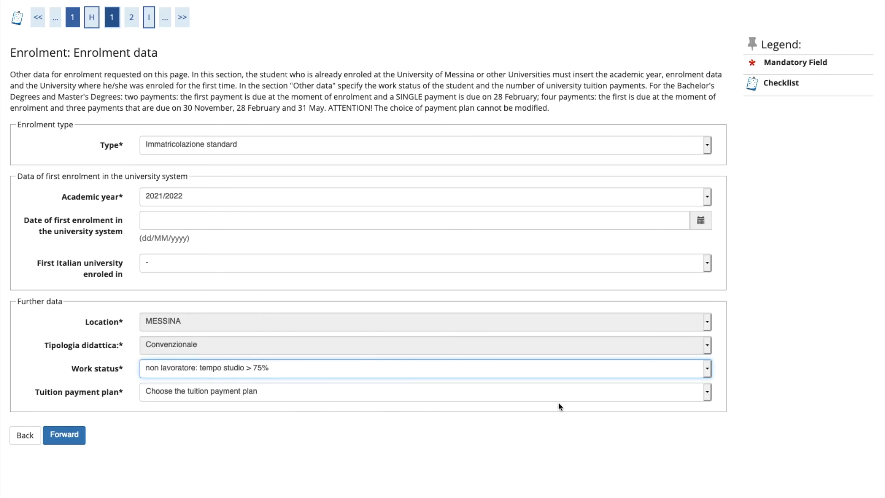
click(712, 393)
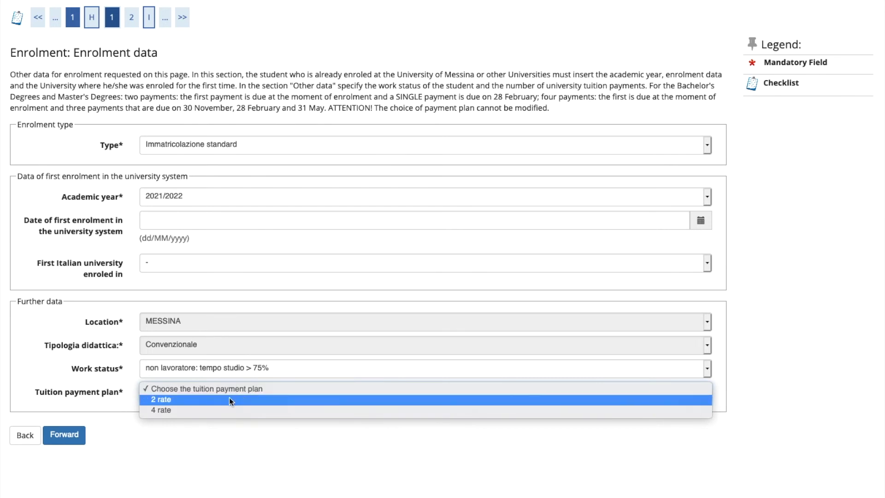
click(178, 411)
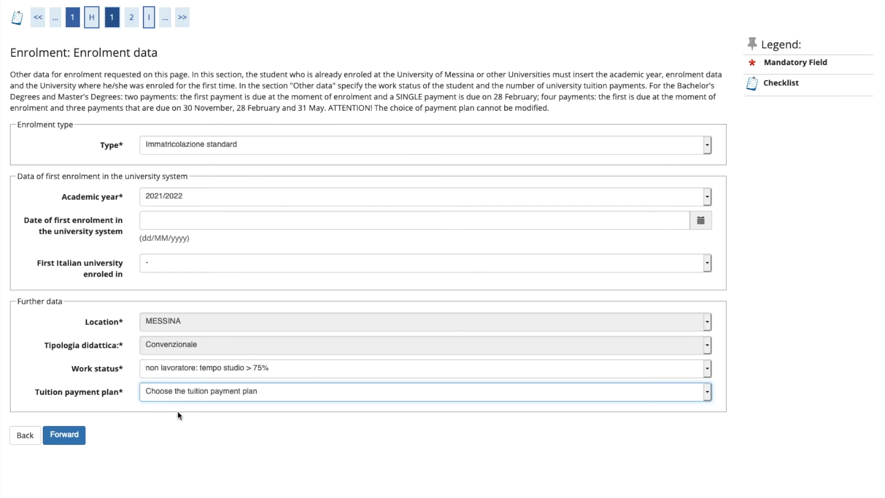
click(70, 436)
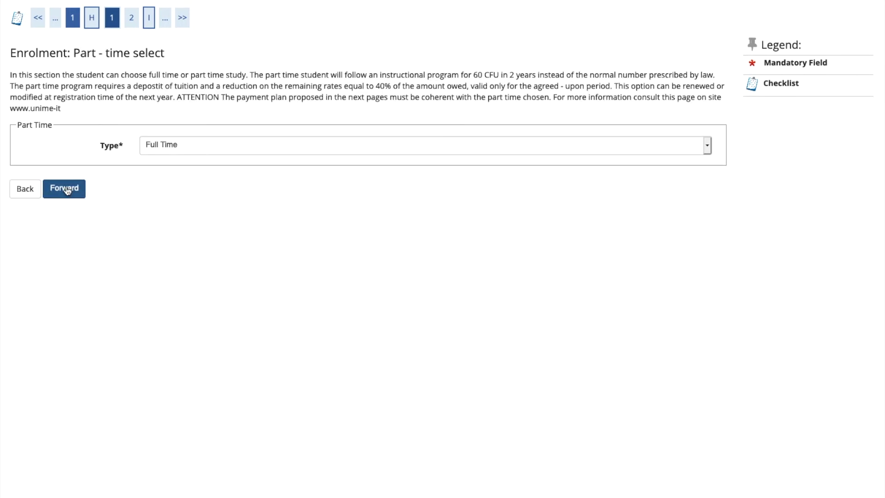
Keep Full Time study and confirm the summary of enrolment choices.
click(66, 189)
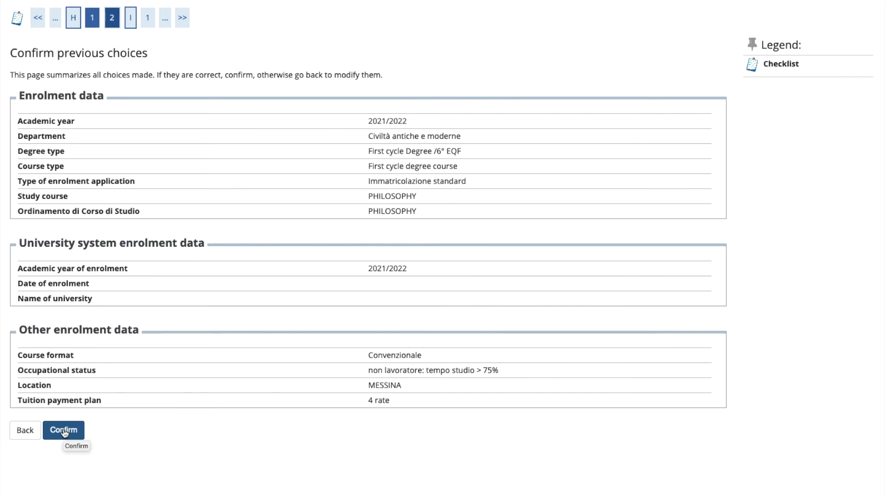
click(63, 431)
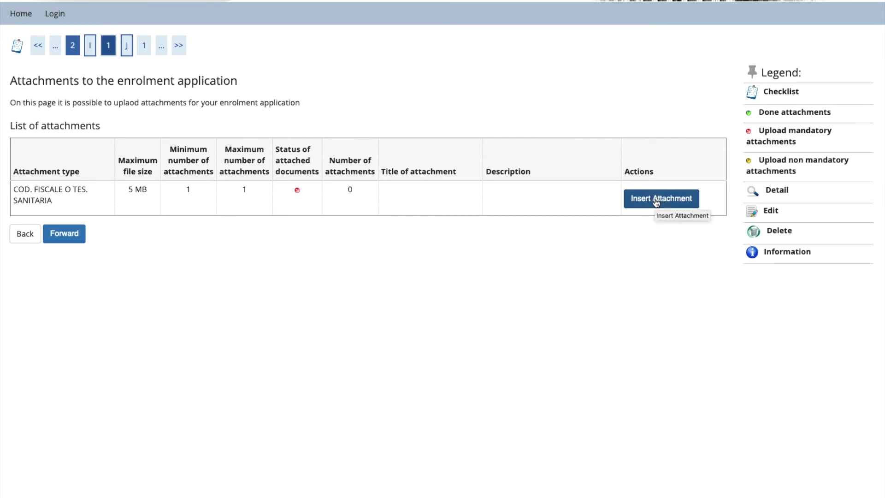
Attach codice fiscale-convertito.pdf as the fiscal code / health card document and continue.
click(656, 200)
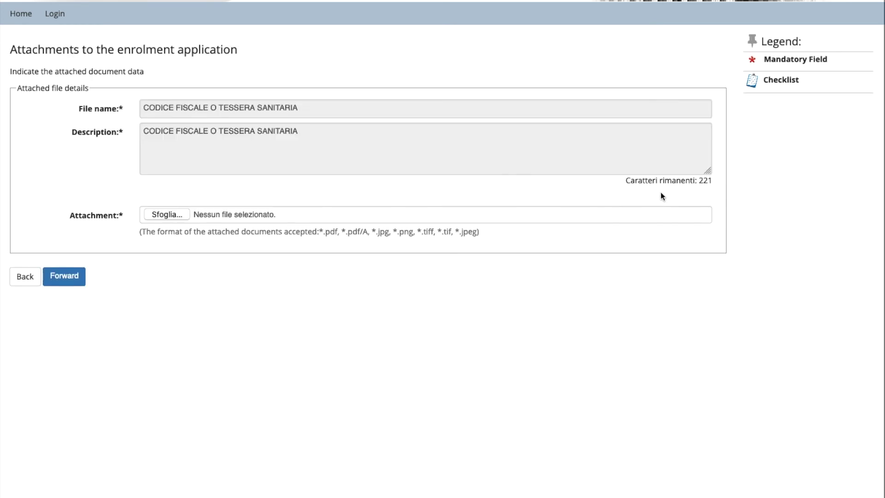
click(163, 214)
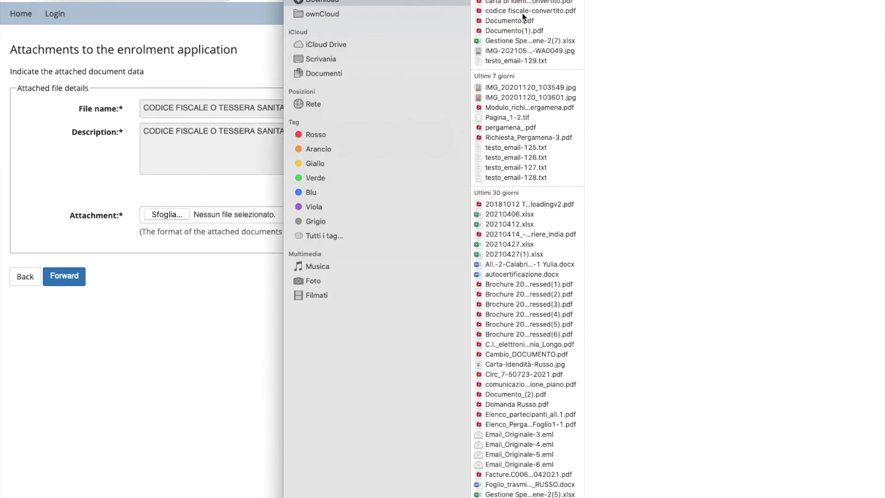
click(524, 13)
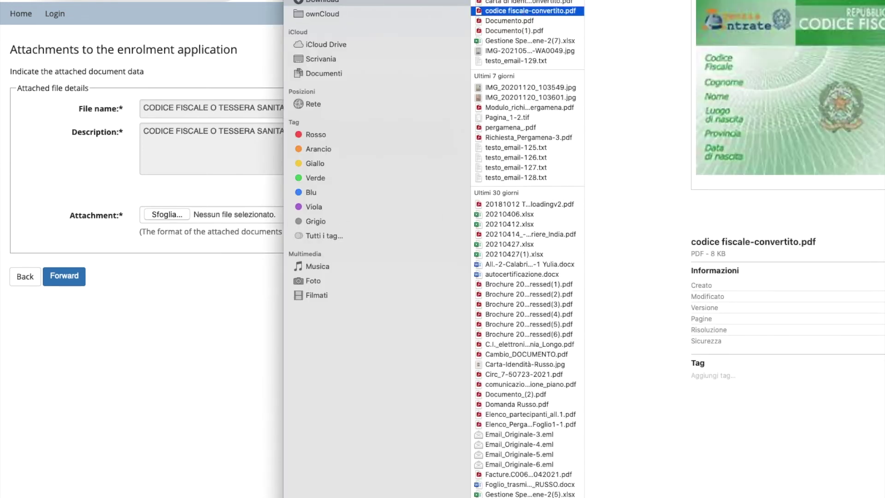
key(Return)
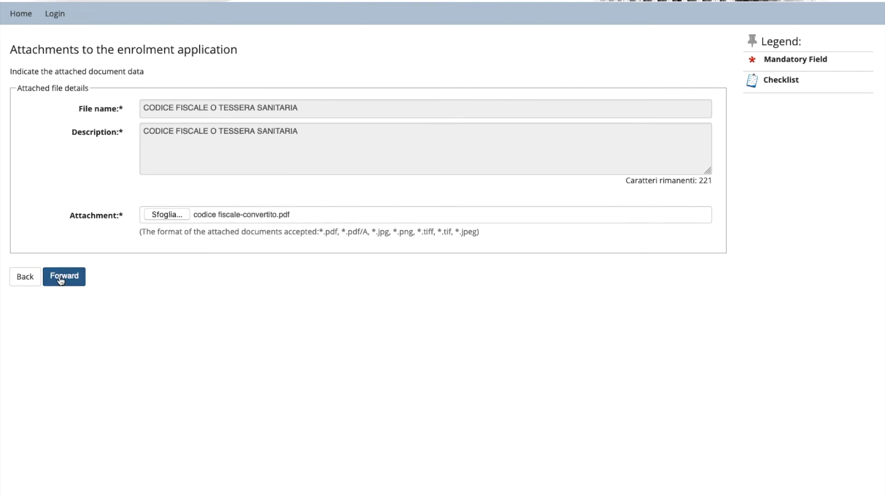
click(59, 278)
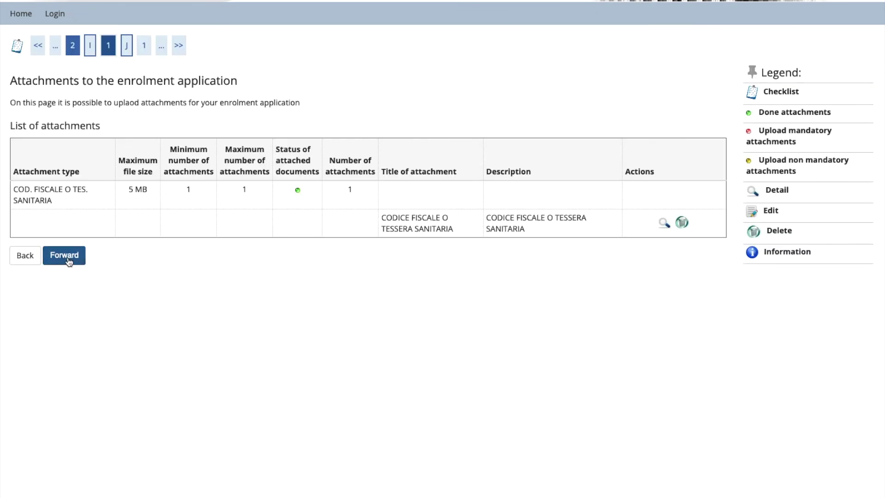
click(70, 262)
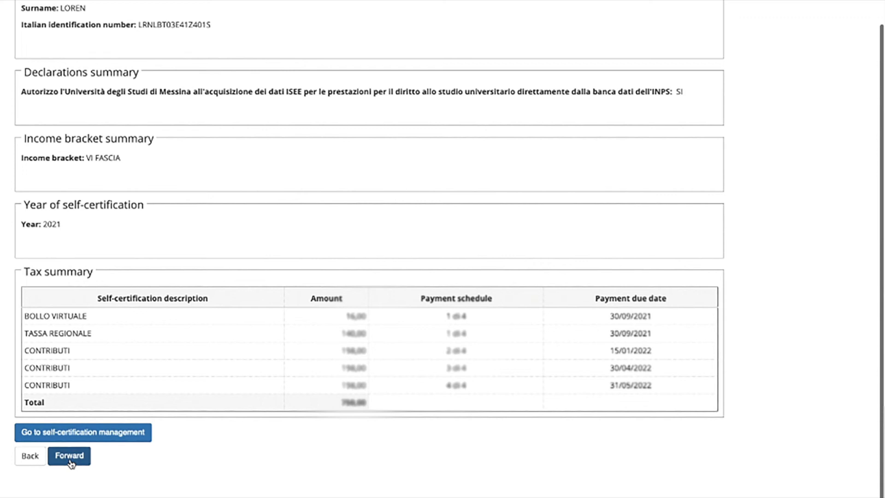
Pass the tax summary, return to the enrolment procedure, and download and review the application PDF.
click(70, 456)
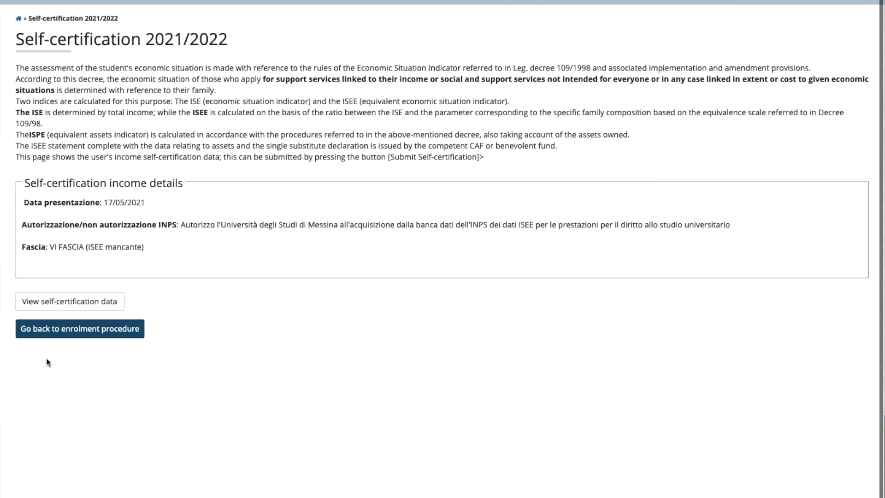
click(86, 337)
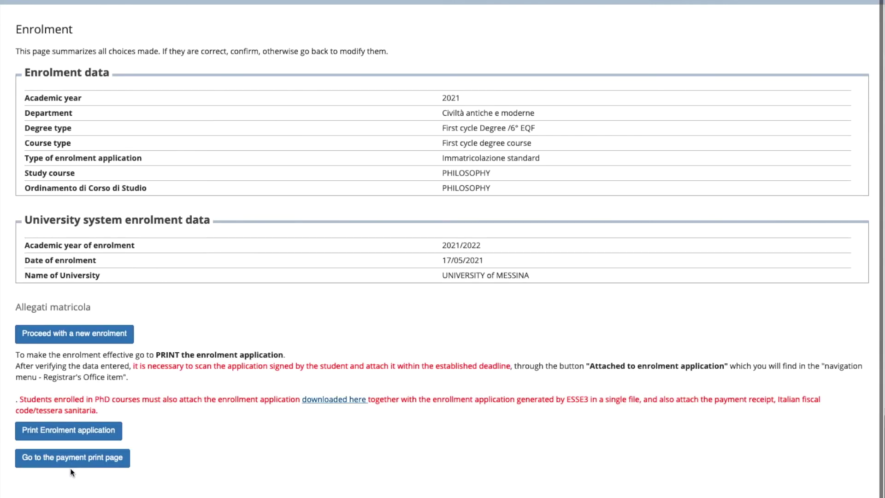
click(71, 434)
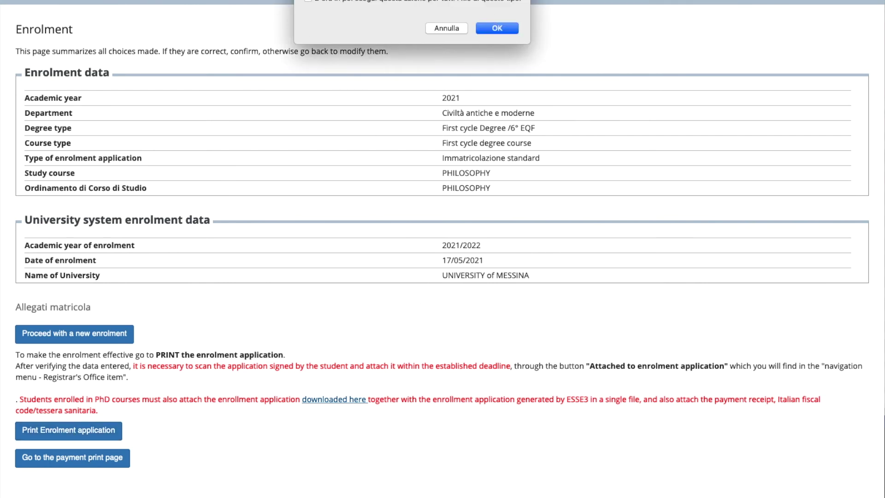
click(496, 30)
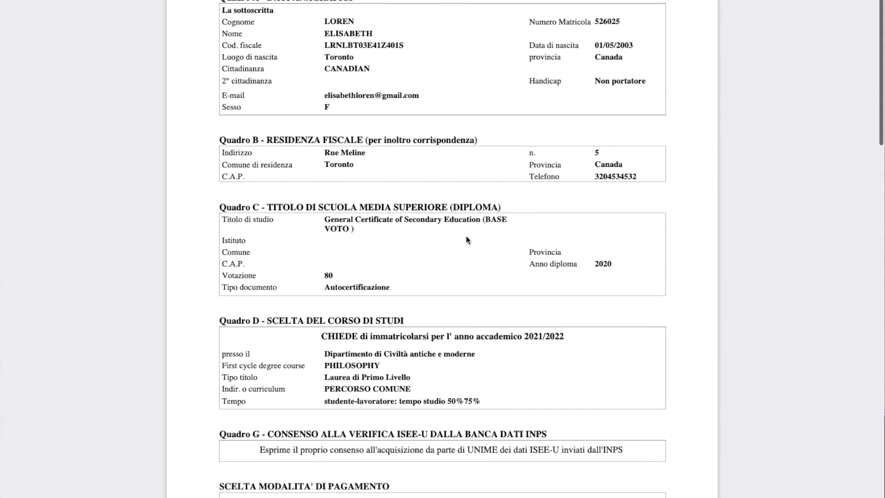
scroll(456, 236, down, 15)
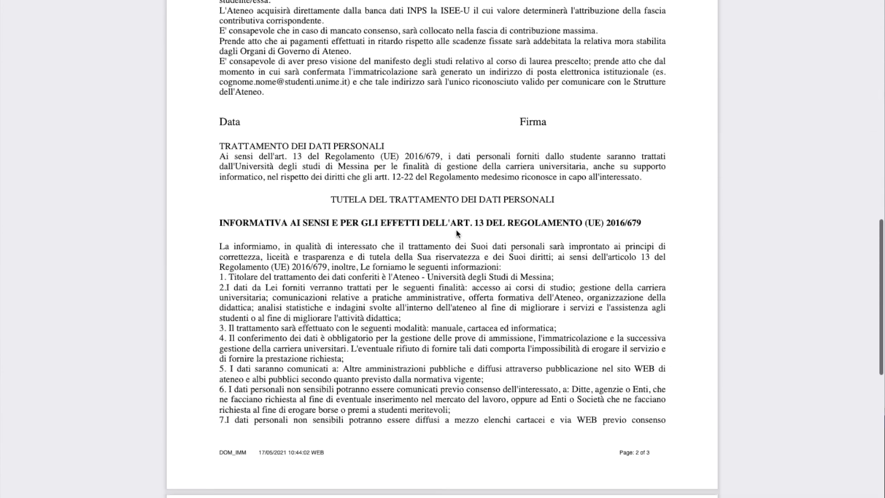
scroll(457, 220, down, 3)
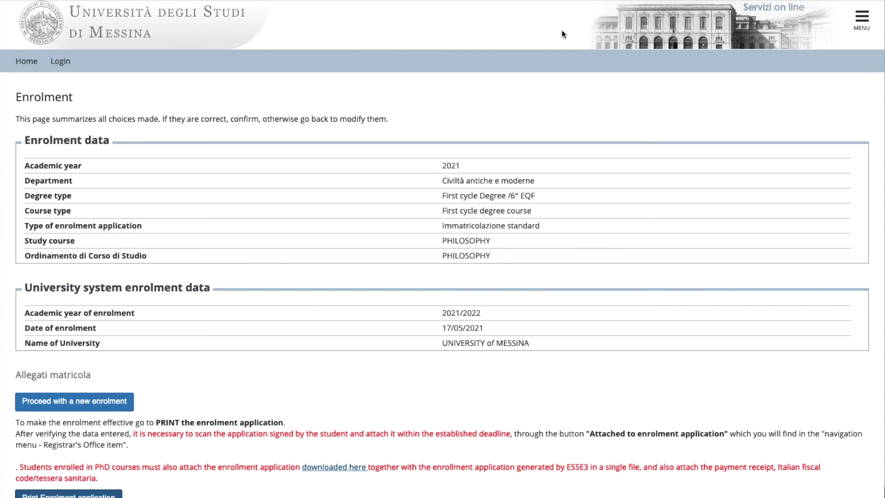
click(862, 18)
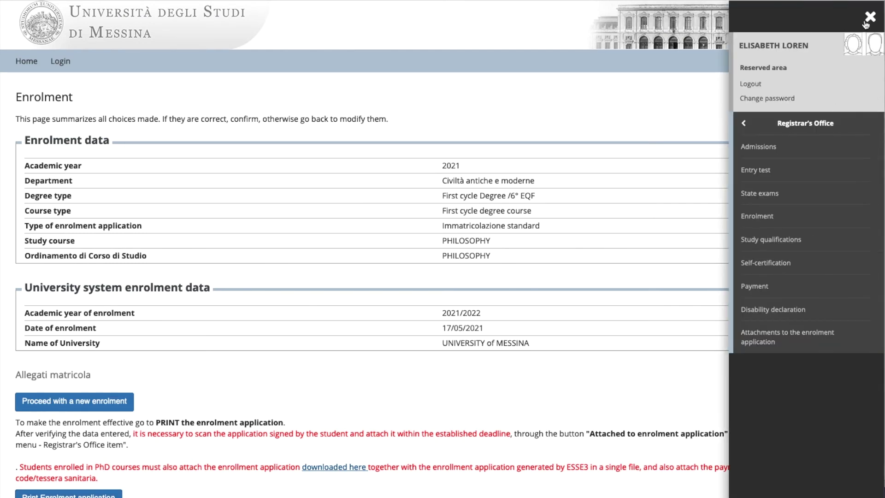
Attach Documento-1.pdf as the DOMANDA DI IMMATRICOLAZIONE FIRMATA signed application.
click(759, 337)
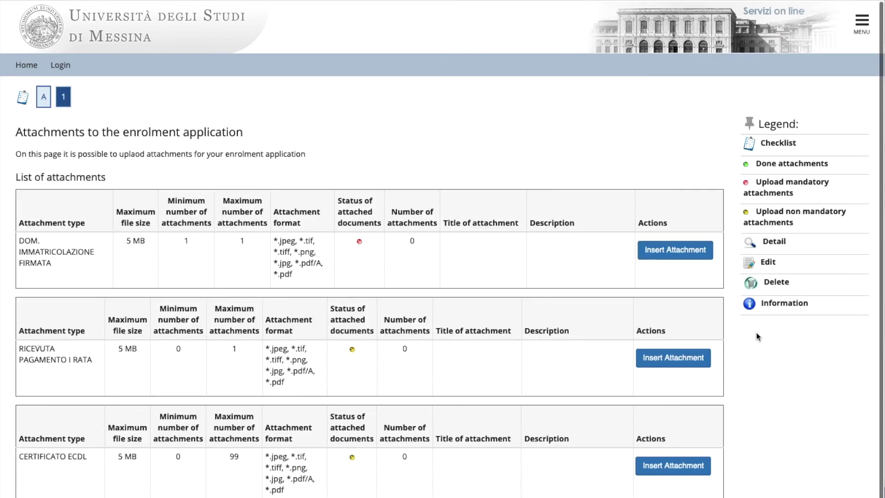
click(672, 255)
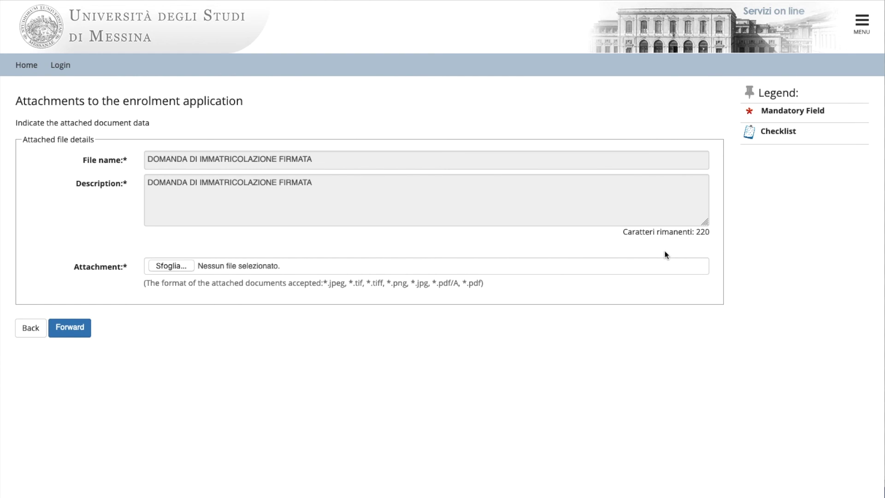
click(161, 267)
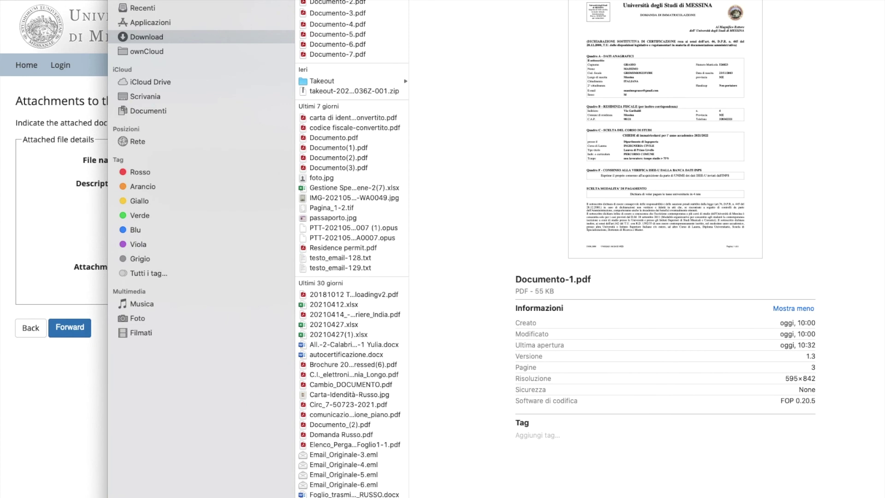
key(Return)
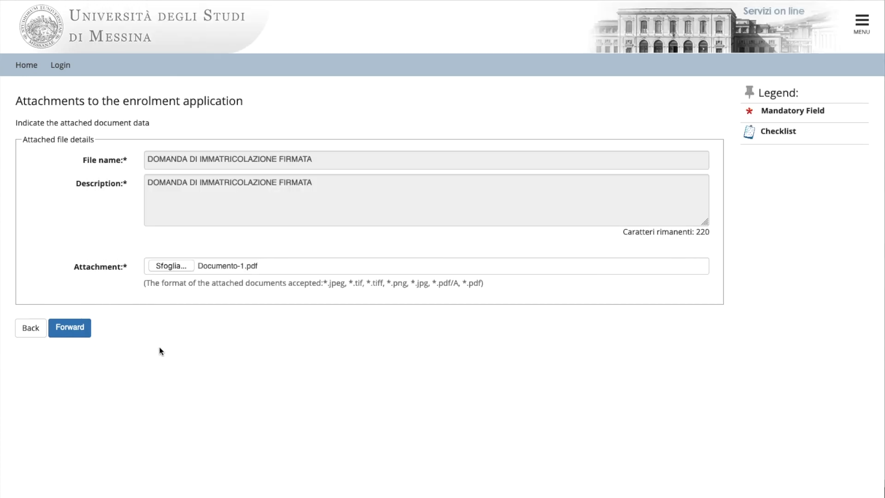
click(70, 331)
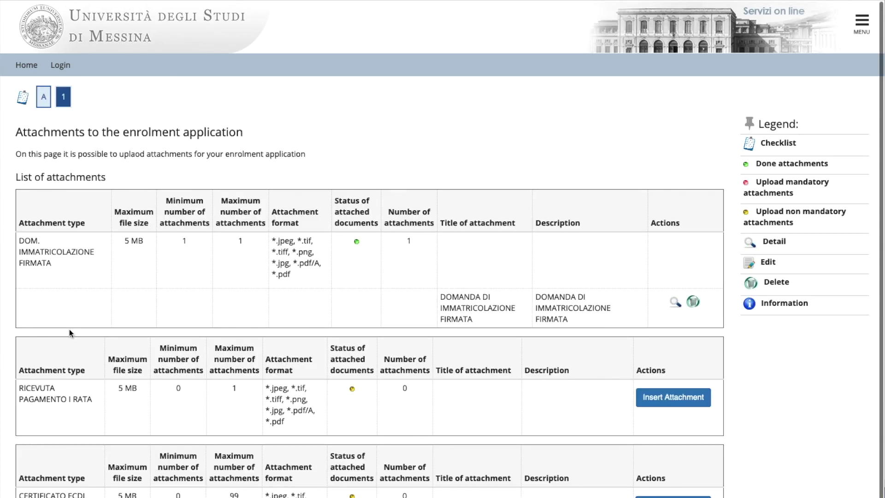
scroll(261, 351, down, 3)
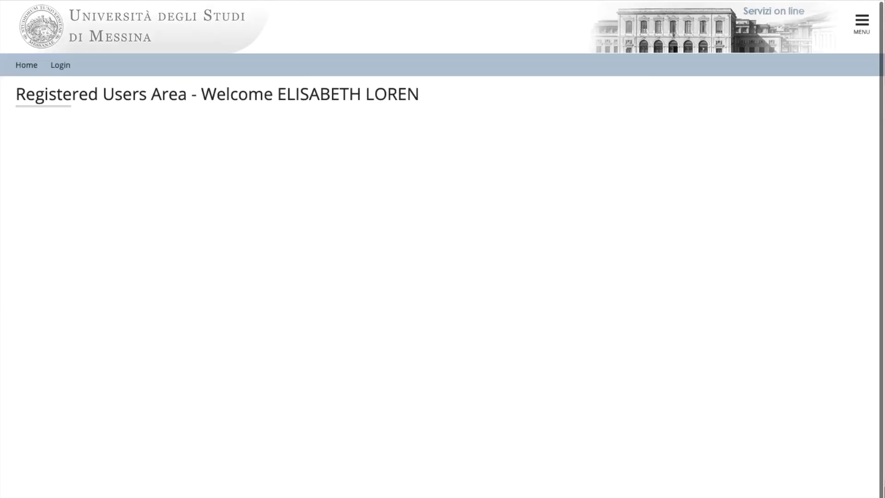
Open the unpaid 156,00 € invoice from the List of Fees and request its PagoPA notice.
click(859, 32)
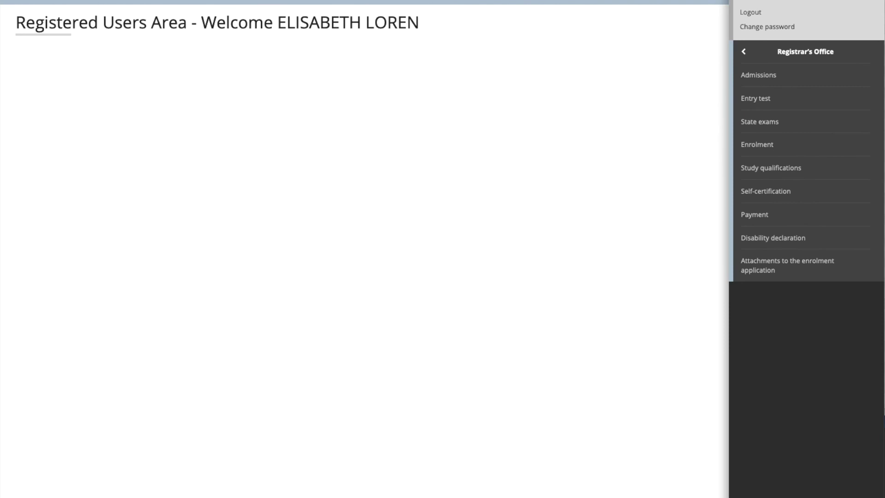
click(760, 216)
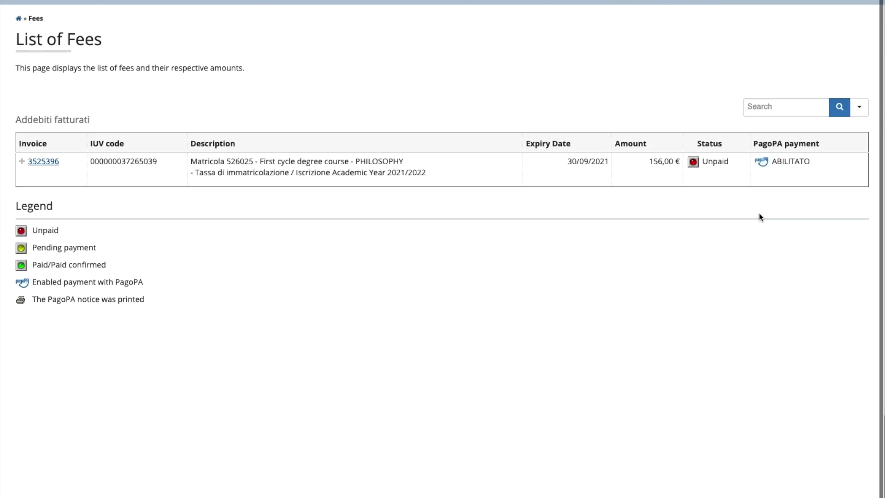
click(43, 162)
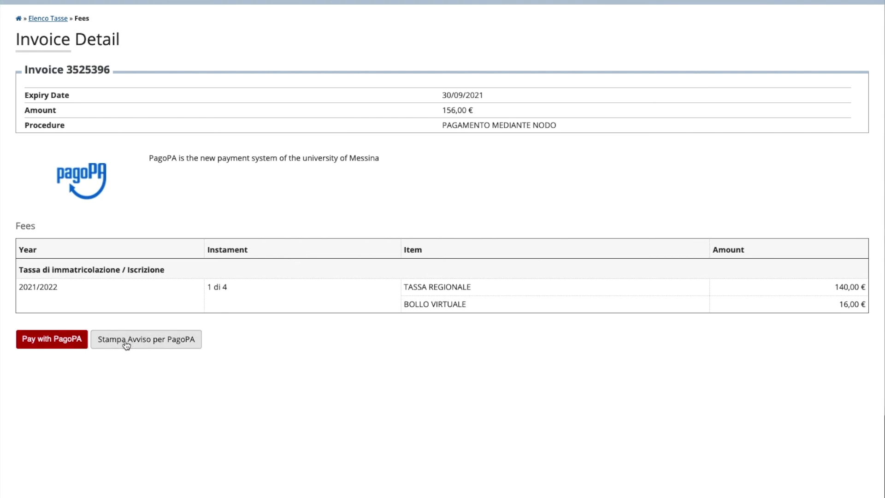
click(165, 341)
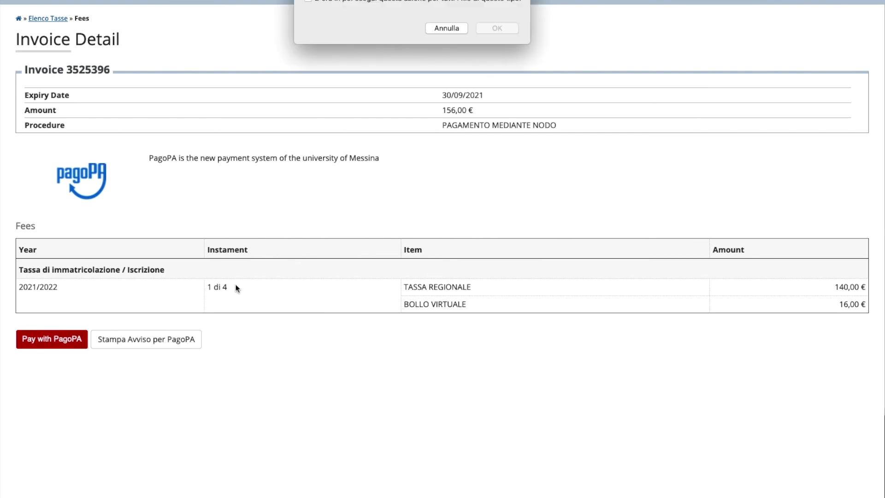
Save and review the PagoPA payment notice PDF for 156,00 €, due 30/09/2021.
click(497, 28)
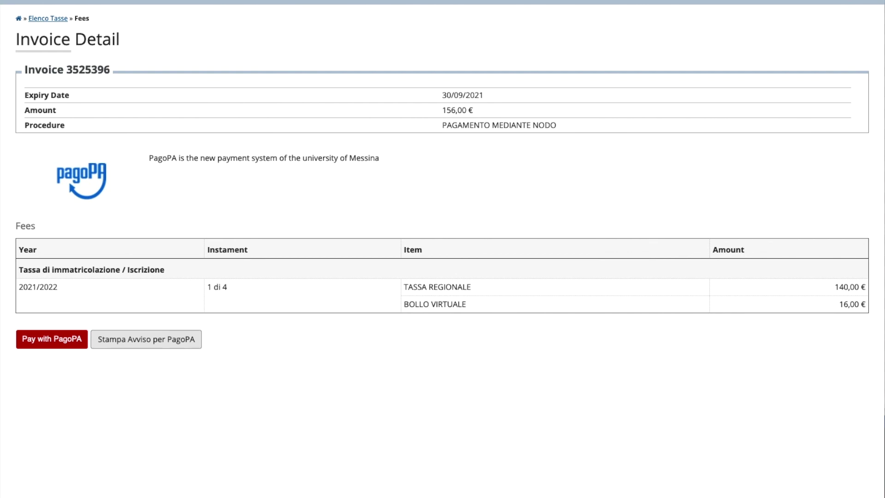
scroll(115, 138, down, 1)
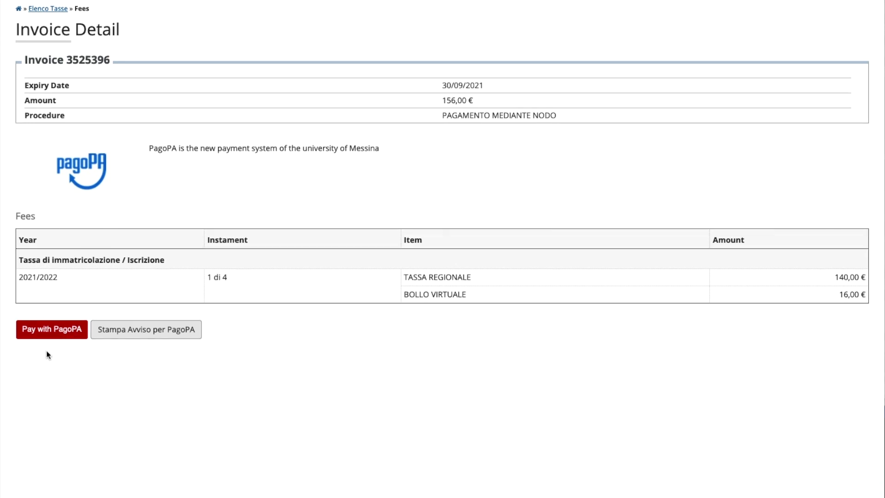